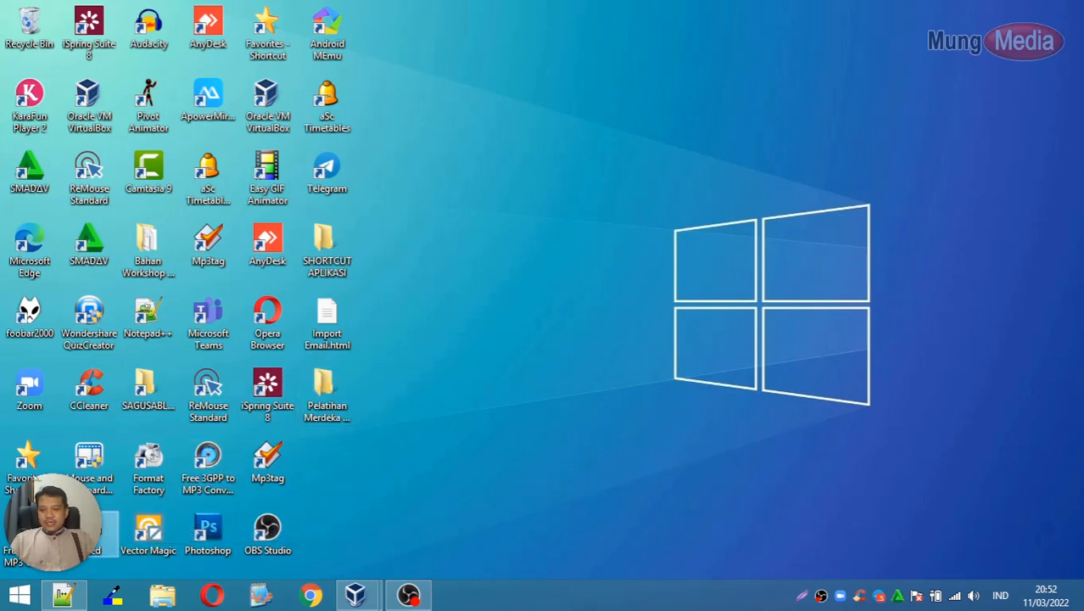
# Start Word 2013 and create a blank document
pyautogui.click(21, 594)
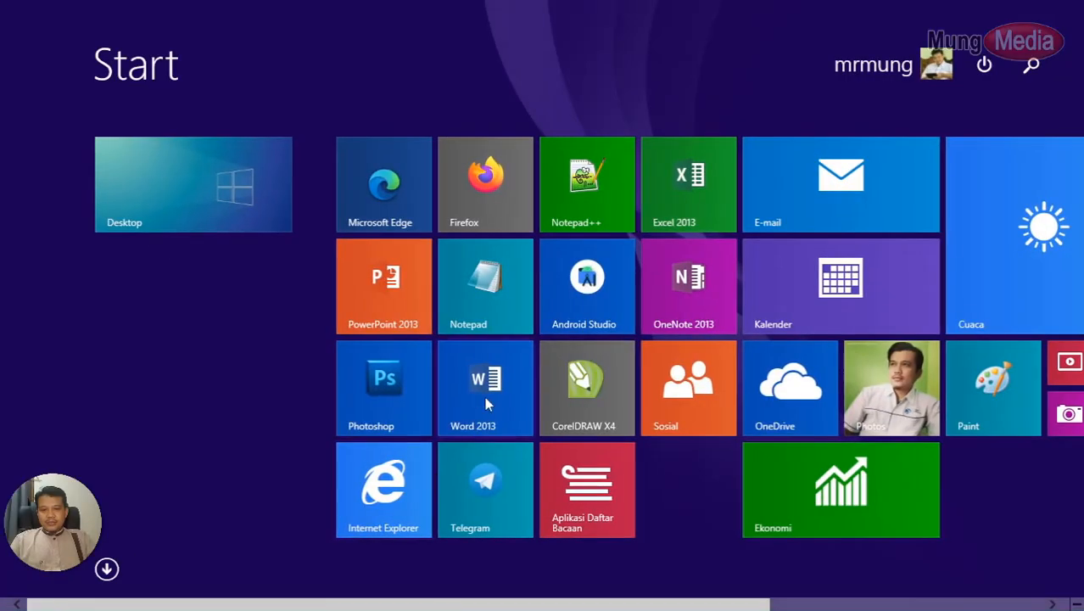
pyautogui.click(484, 402)
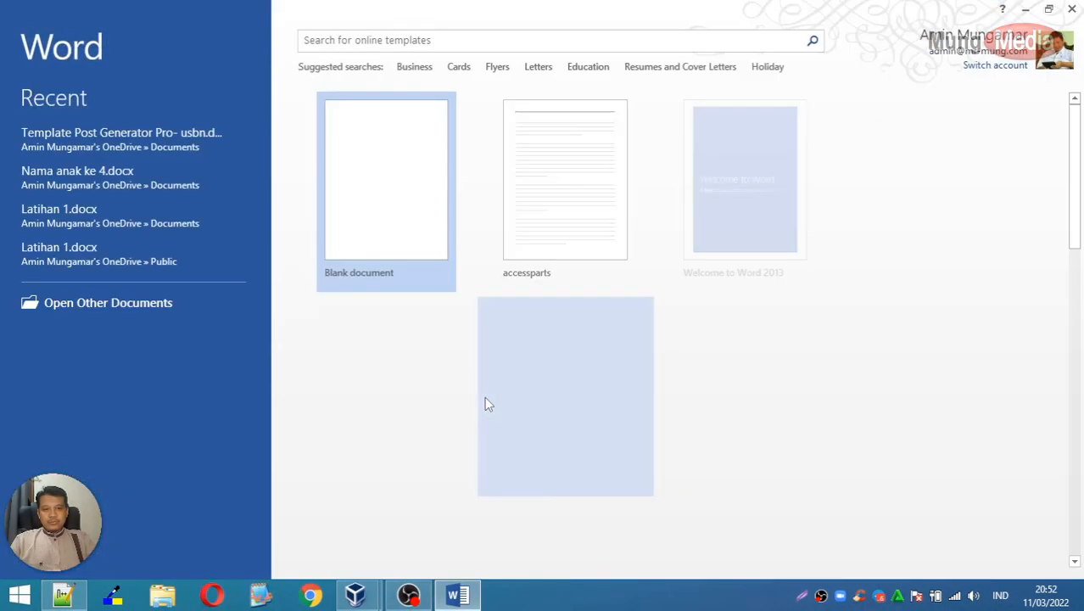
pyautogui.click(377, 219)
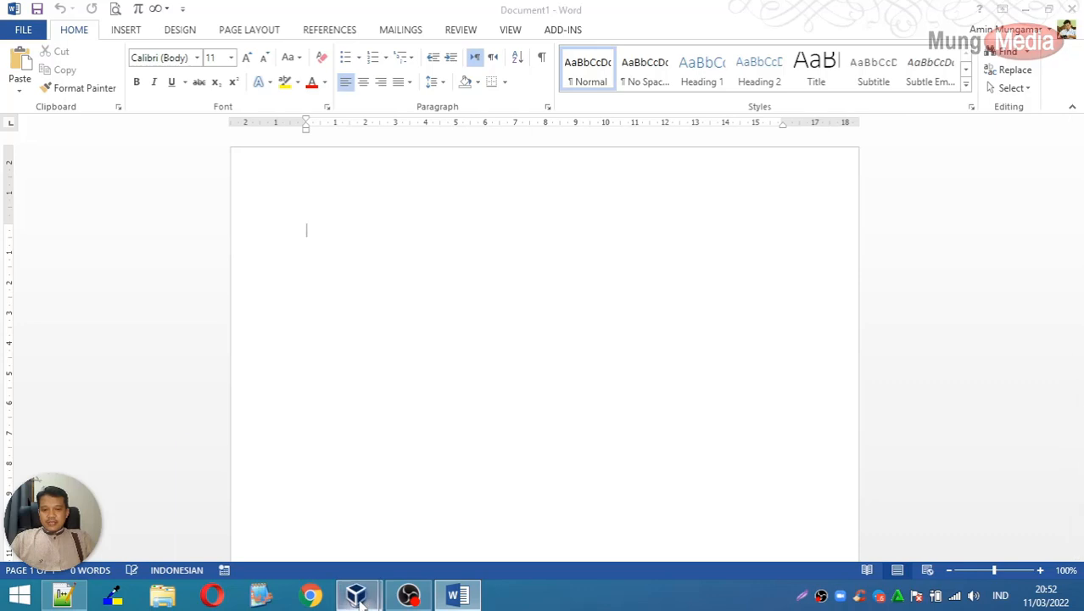
# Switch to the Win XP virtual machine, close the open Word window, and start Microsoft Office Word 2007 again
pyautogui.click(430, 527)
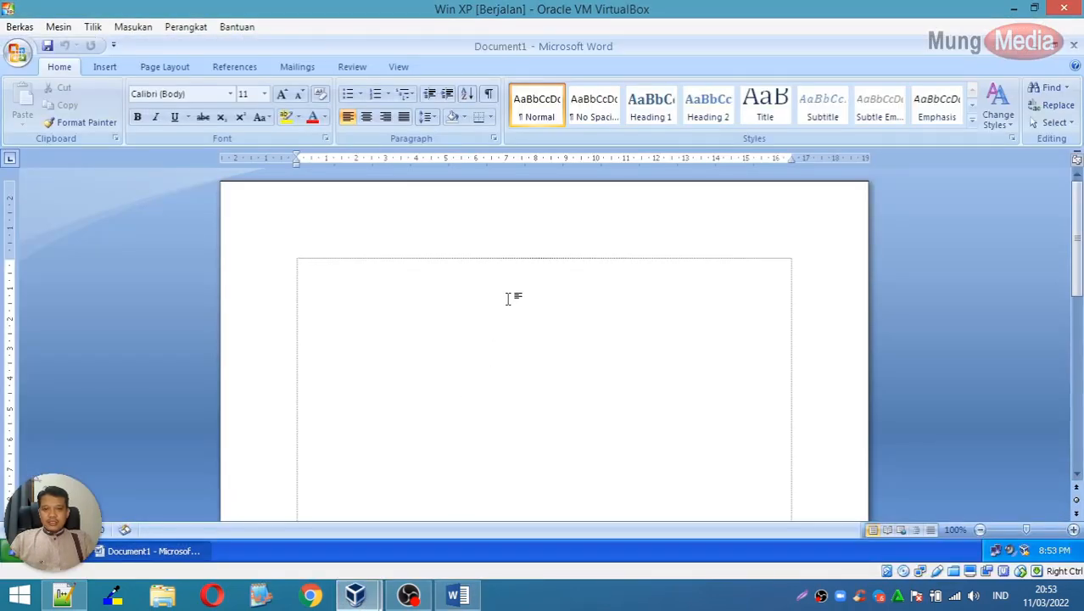
pyautogui.click(1075, 46)
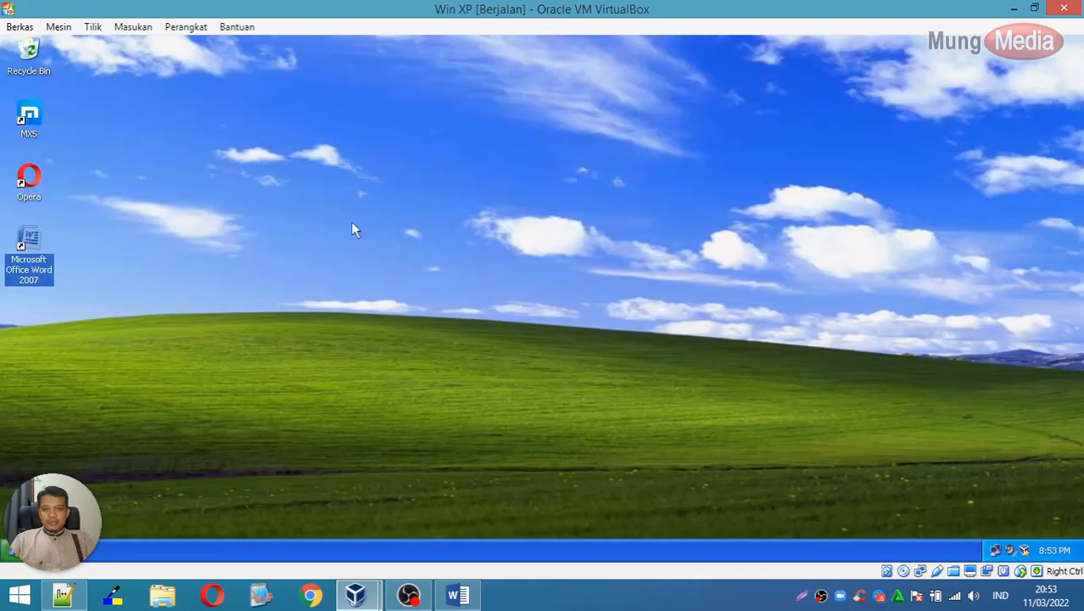
pyautogui.doubleClick(27, 245)
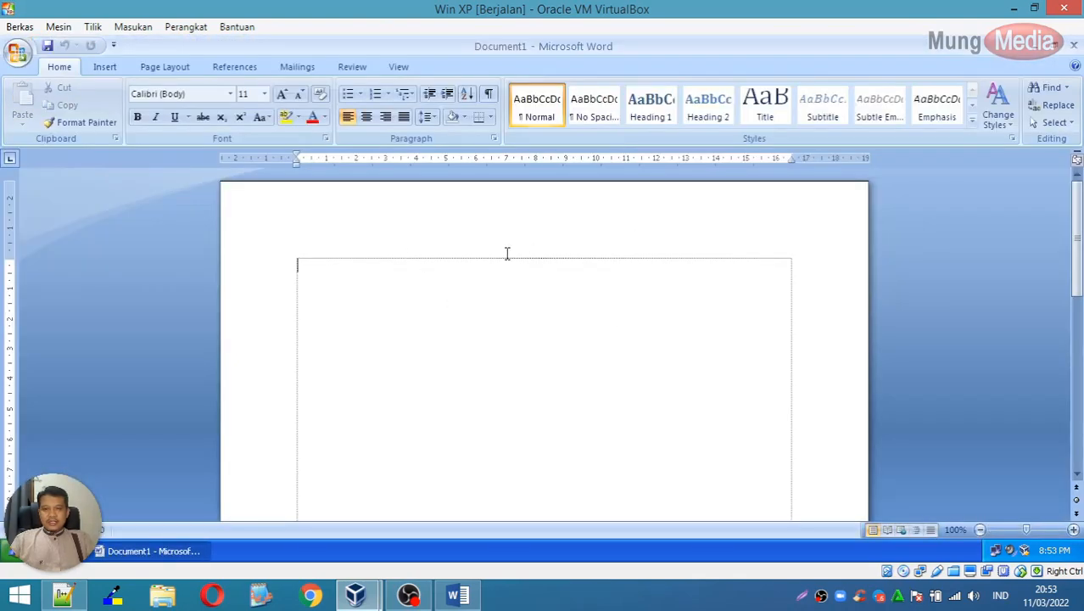
pyautogui.click(462, 600)
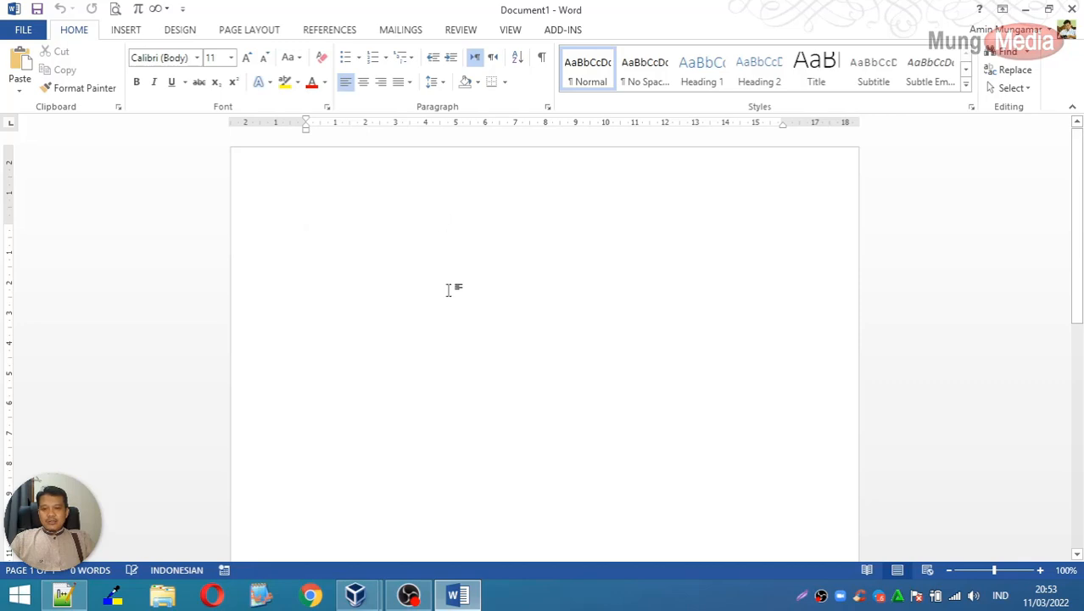
pyautogui.click(358, 597)
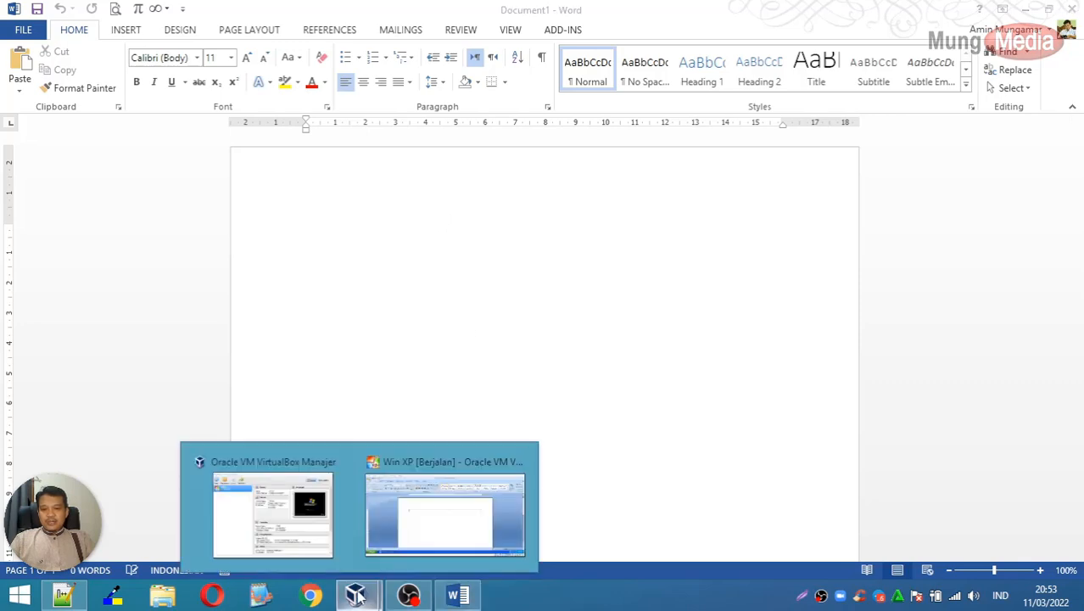
pyautogui.click(424, 519)
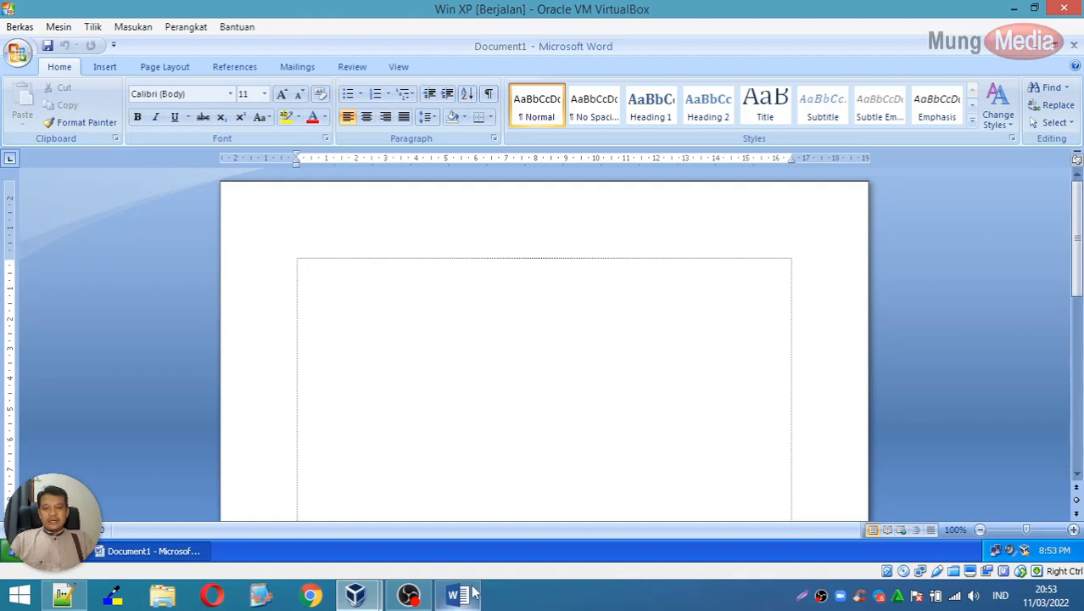
# Switch to Word 2013 and choose the blue-line art border with black overlapping corner squares as the page border
pyautogui.moveTo(475, 594)
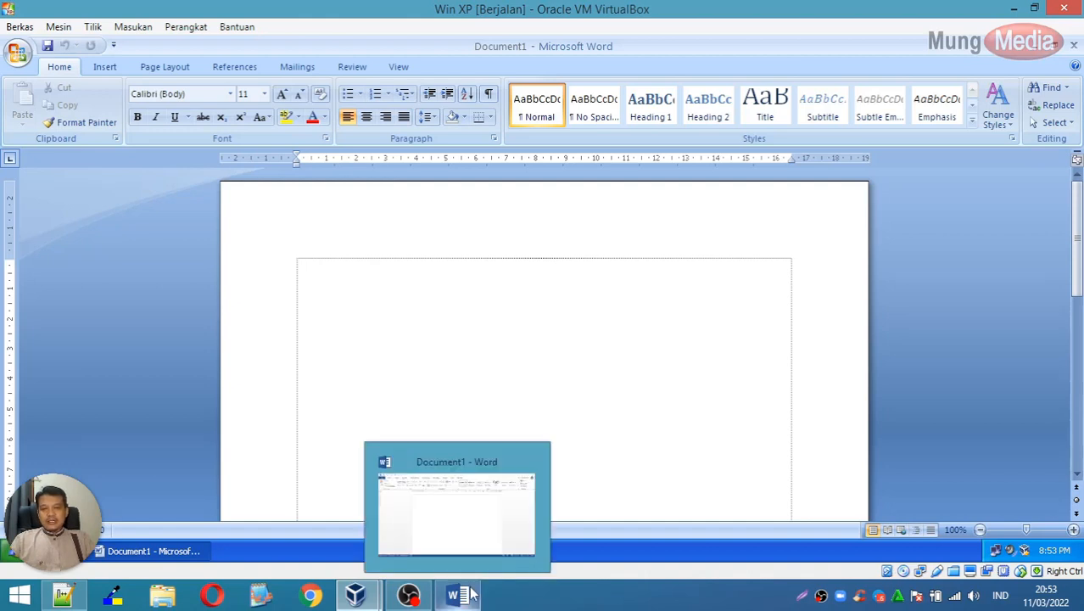
pyautogui.click(473, 595)
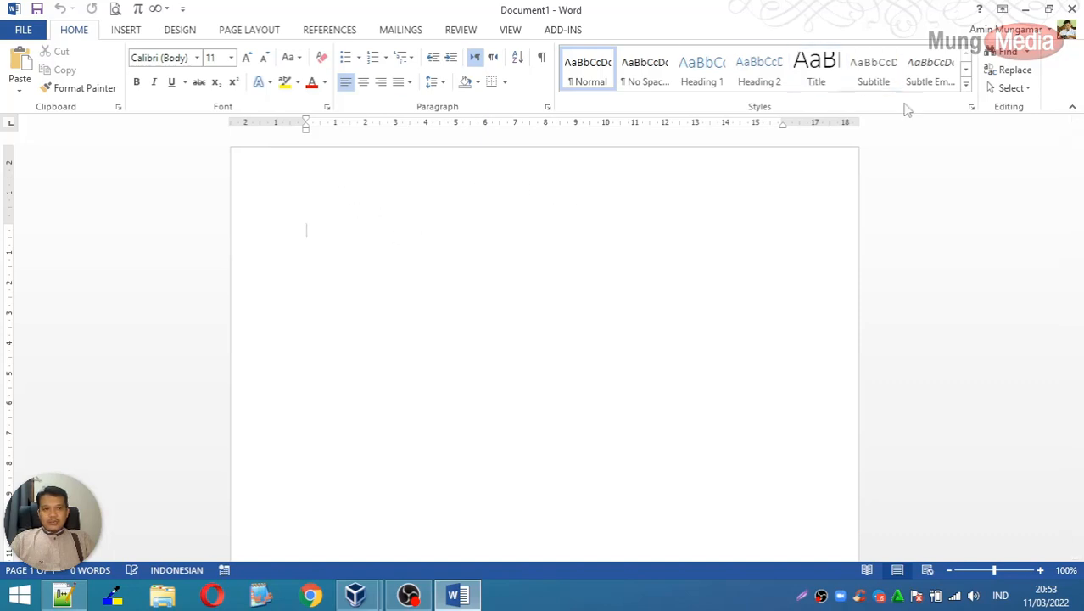
pyautogui.click(192, 30)
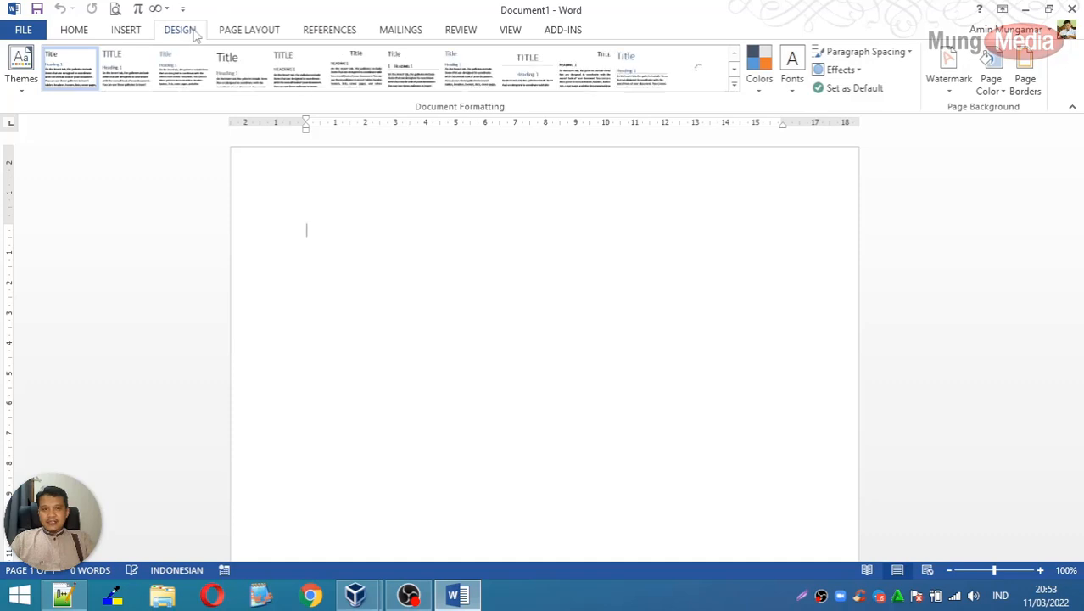
pyautogui.click(1033, 81)
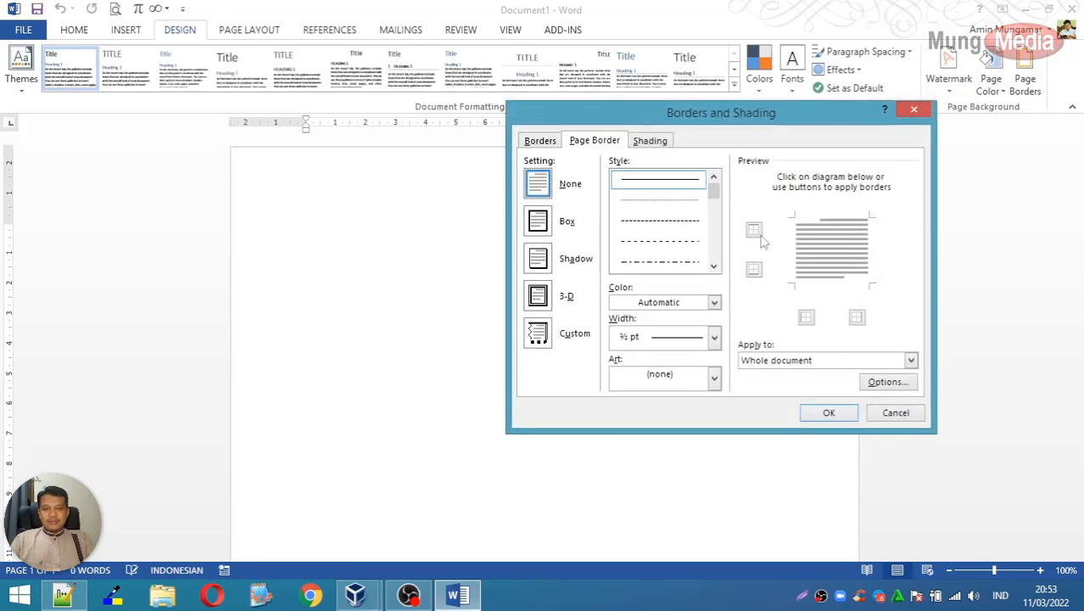
pyautogui.click(694, 380)
pyautogui.moveTo(715, 416)
pyautogui.mouseDown()
pyautogui.moveTo(718, 437)
pyautogui.moveTo(711, 431)
pyautogui.mouseUp()
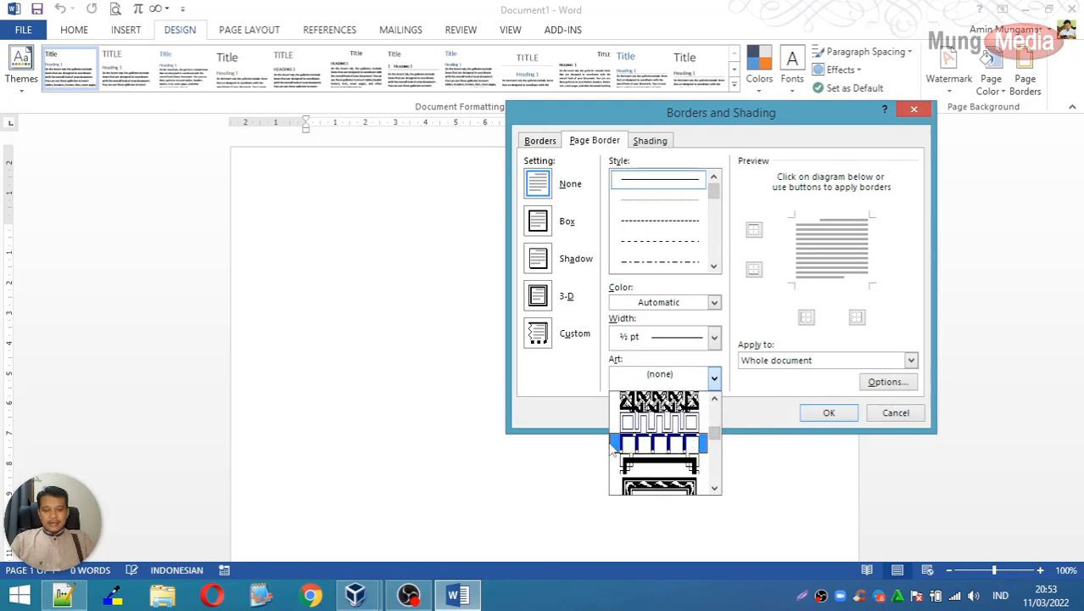
pyautogui.click(659, 464)
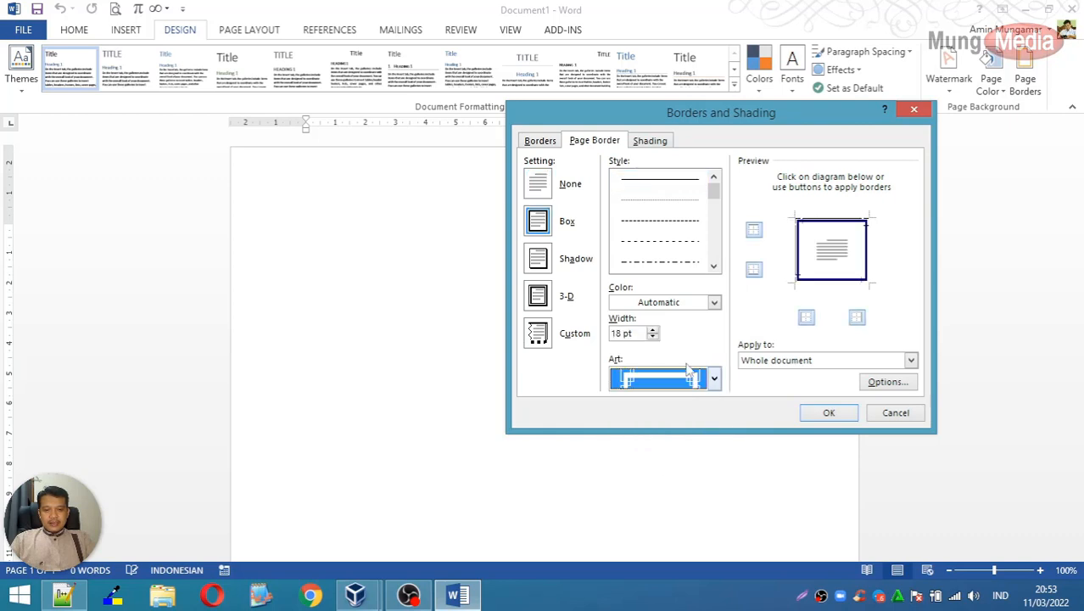
# Set the page border art's width to 30 pt, apply it to the whole document, and check it down the page
pyautogui.click(653, 330)
pyautogui.click(653, 330)
pyautogui.click(653, 330)
pyautogui.click(653, 330)
pyautogui.click(653, 330)
pyautogui.click(653, 330)
pyautogui.click(653, 330)
pyautogui.click(654, 330)
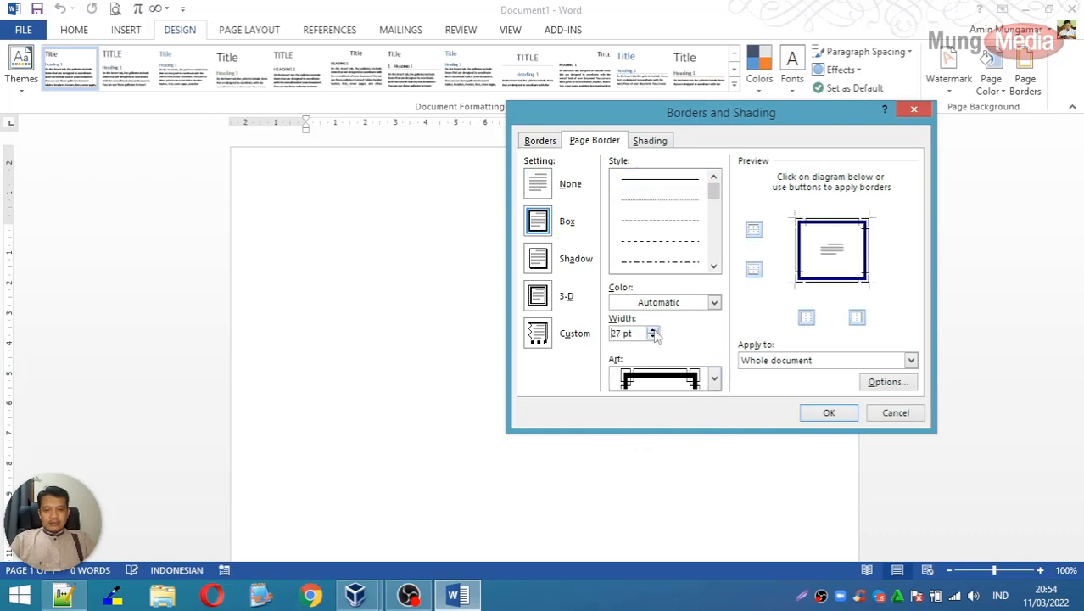
pyautogui.click(654, 332)
pyautogui.click(654, 332)
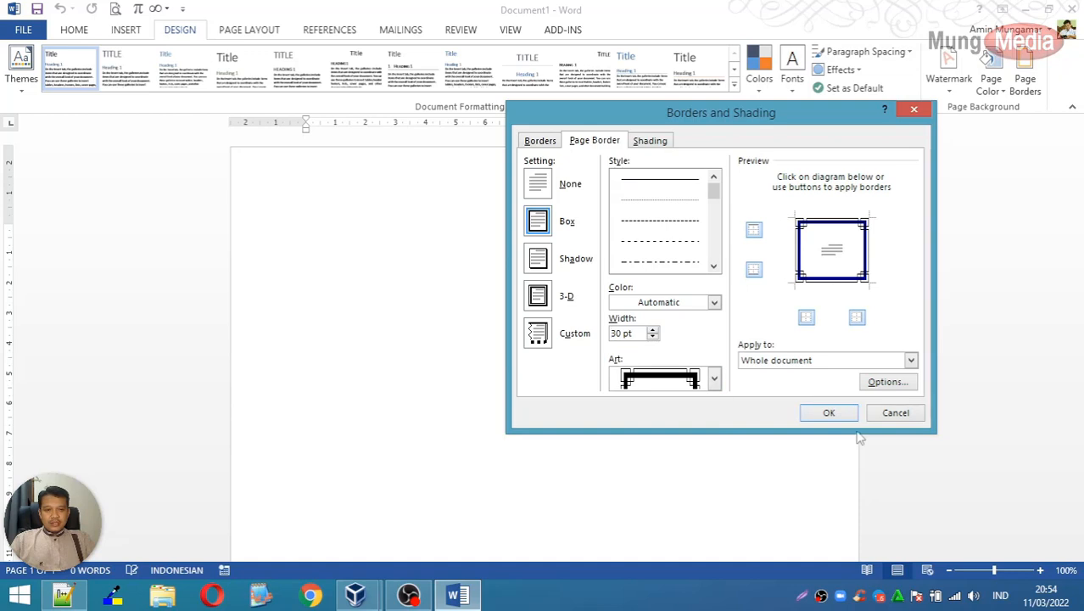
pyautogui.click(829, 413)
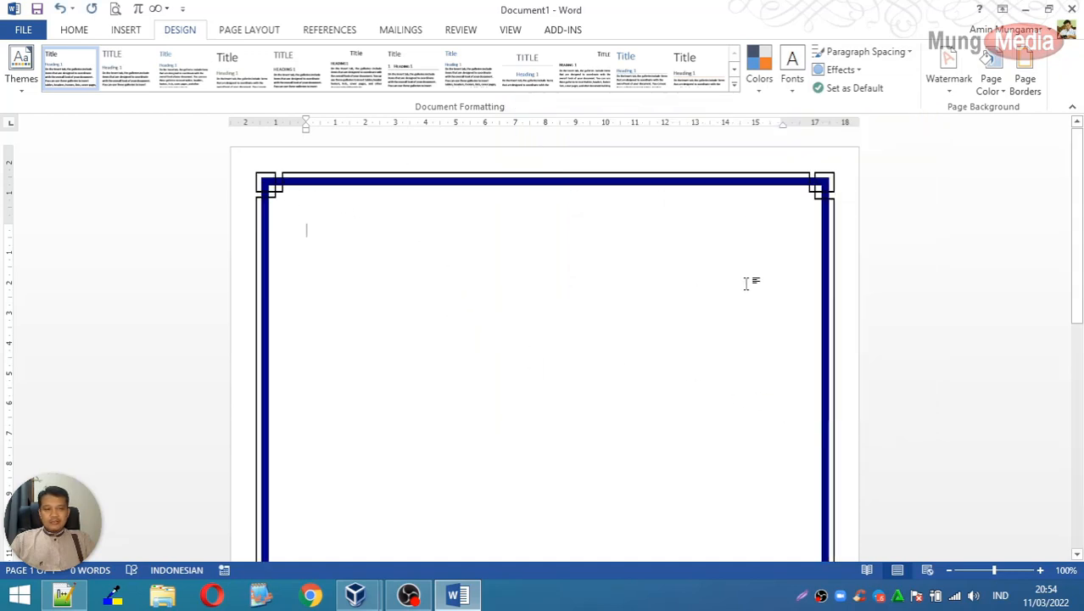
pyautogui.scroll(-5, 748, 284)
pyautogui.scroll(-4, 729, 290)
pyautogui.scroll(8, 700, 302)
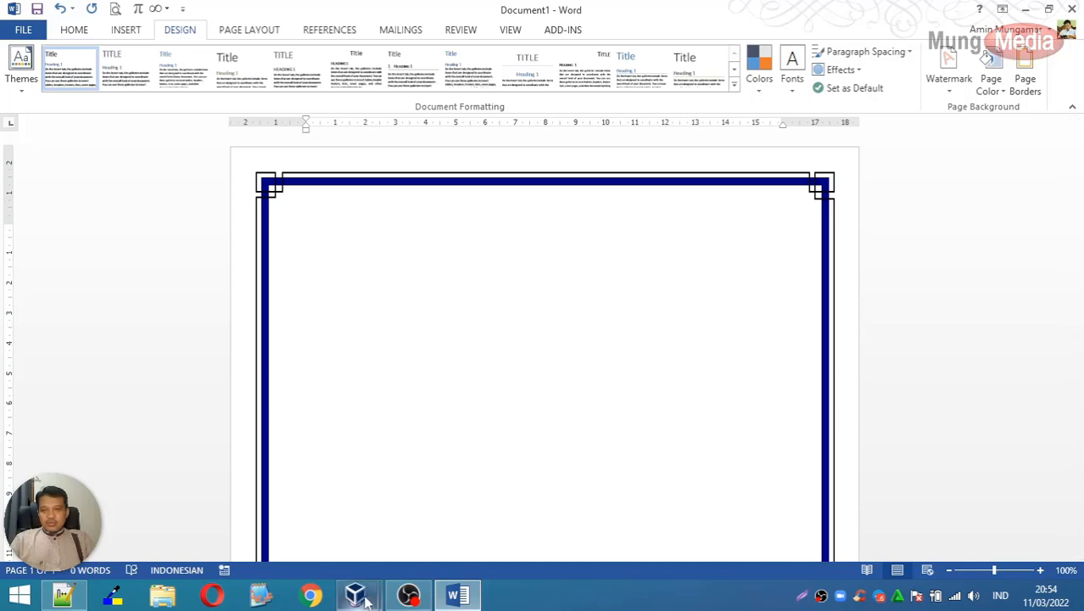
# Switch to Word 2007 in the Win XP virtual machine and choose the same blue-line art page border with black corner squares
pyautogui.moveTo(368, 599)
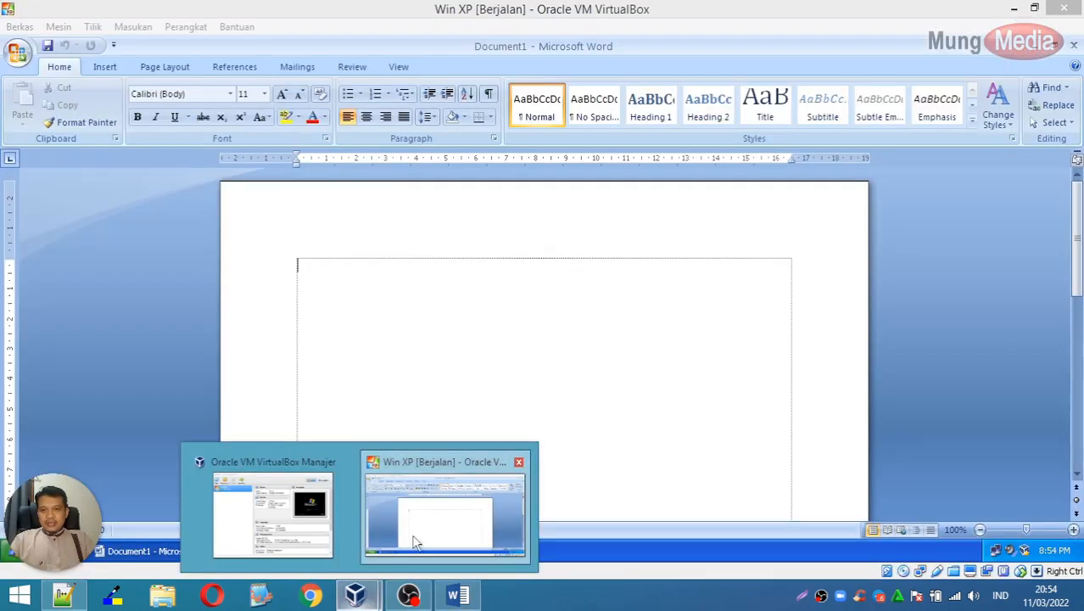
pyautogui.click(413, 543)
pyautogui.click(183, 68)
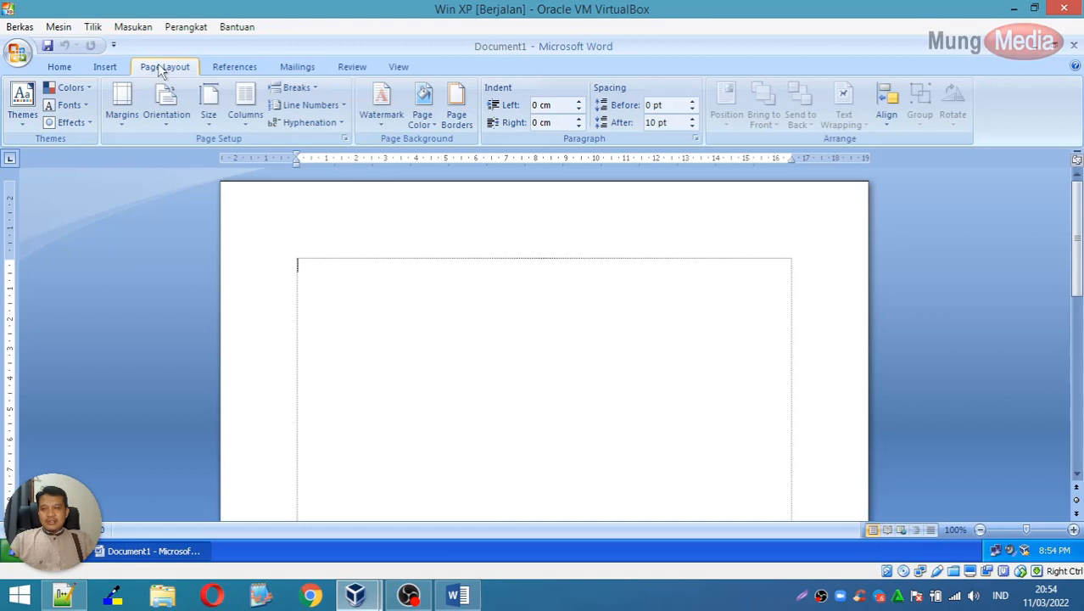
pyautogui.click(456, 111)
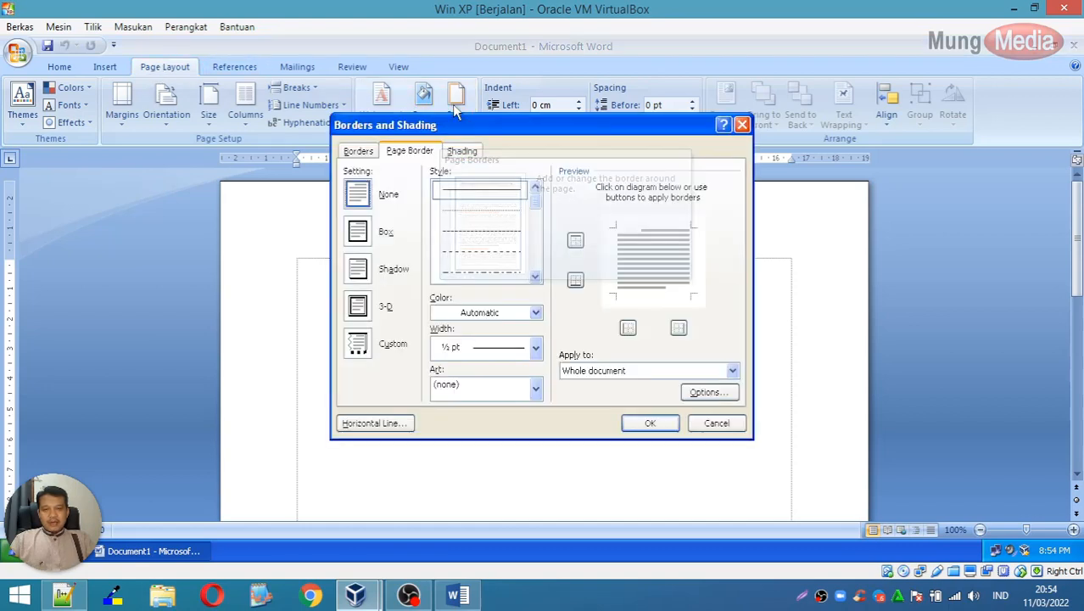
pyautogui.click(497, 392)
pyautogui.moveTo(536, 429); pyautogui.dragTo(535, 440)
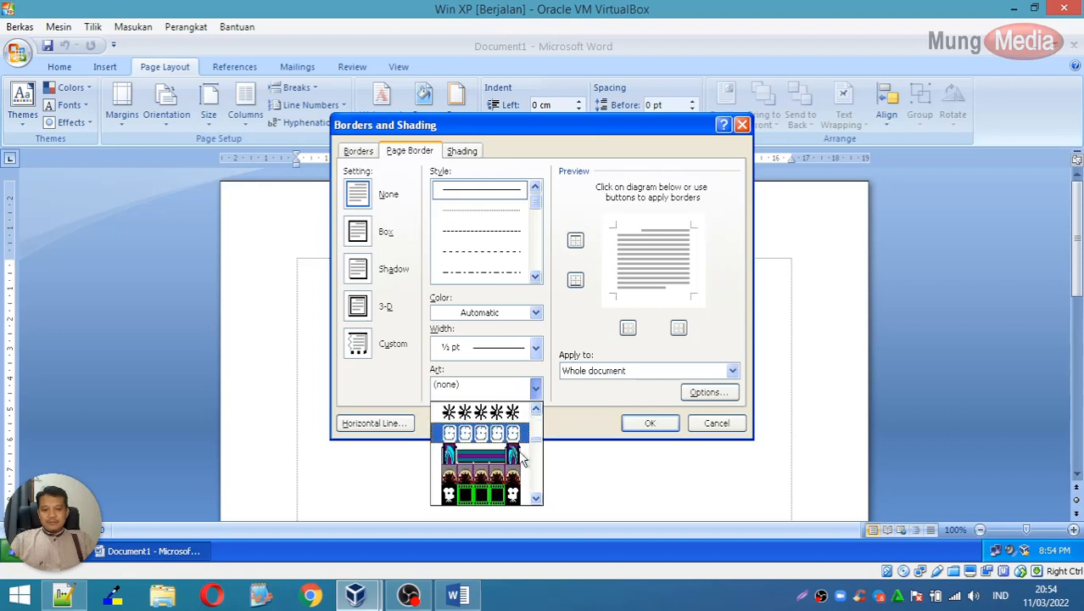
pyautogui.click(538, 460)
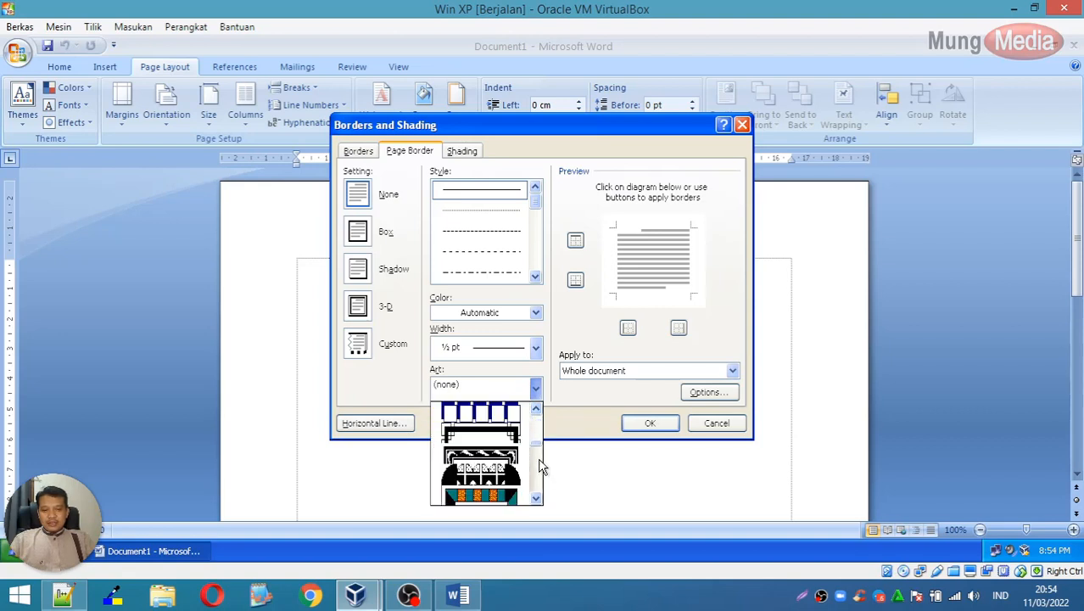
pyautogui.click(497, 438)
# Set the art border's width to 30 pt in Word 2007 and apply it to the whole document
pyautogui.click(475, 340)
pyautogui.click(474, 341)
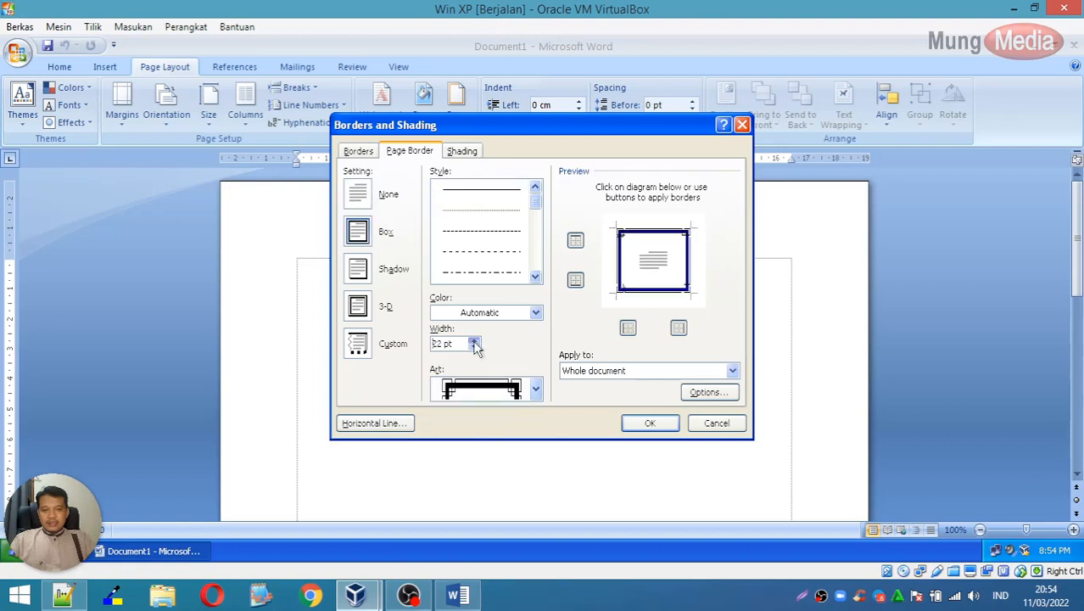
pyautogui.click(474, 340)
pyautogui.click(474, 340)
pyautogui.click(475, 340)
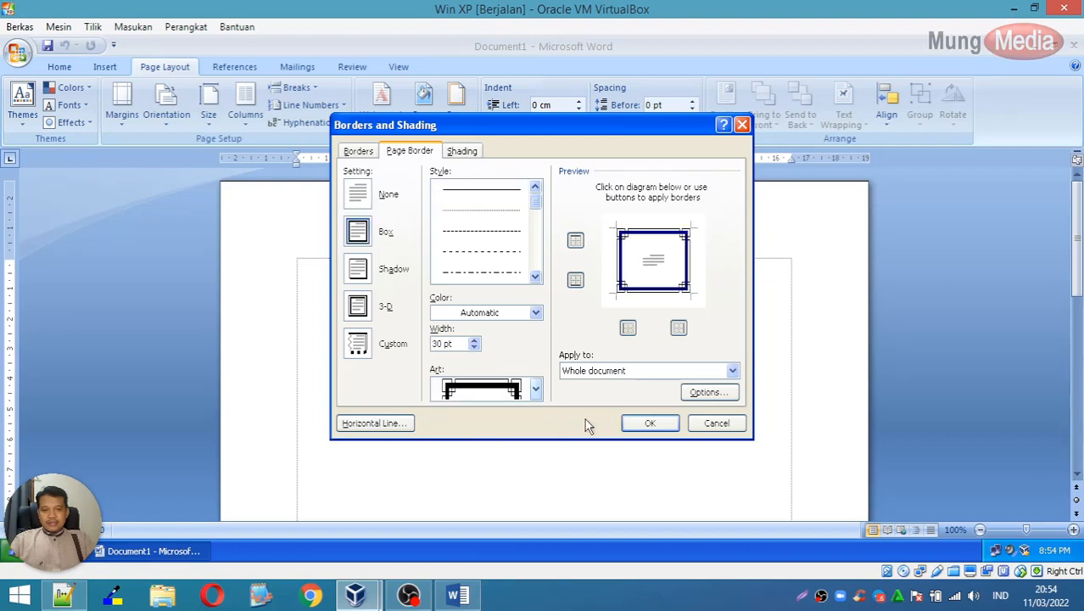
pyautogui.click(642, 424)
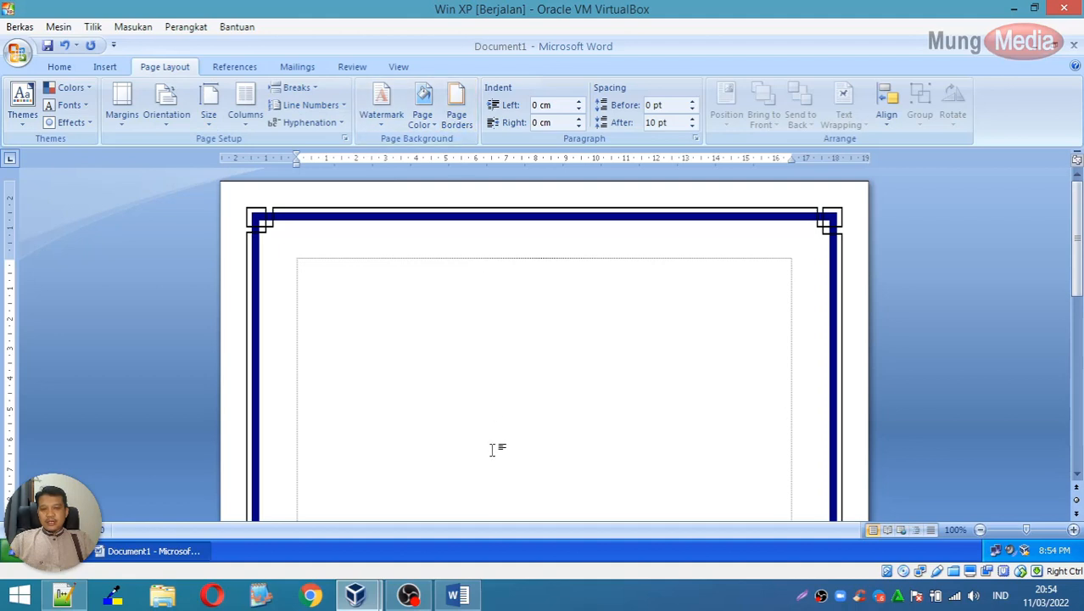
# Switch to Word 2013 and insert the title "Visi dan Misi Sekolah" as WordArt in the bold blue shadowed style
pyautogui.click(458, 595)
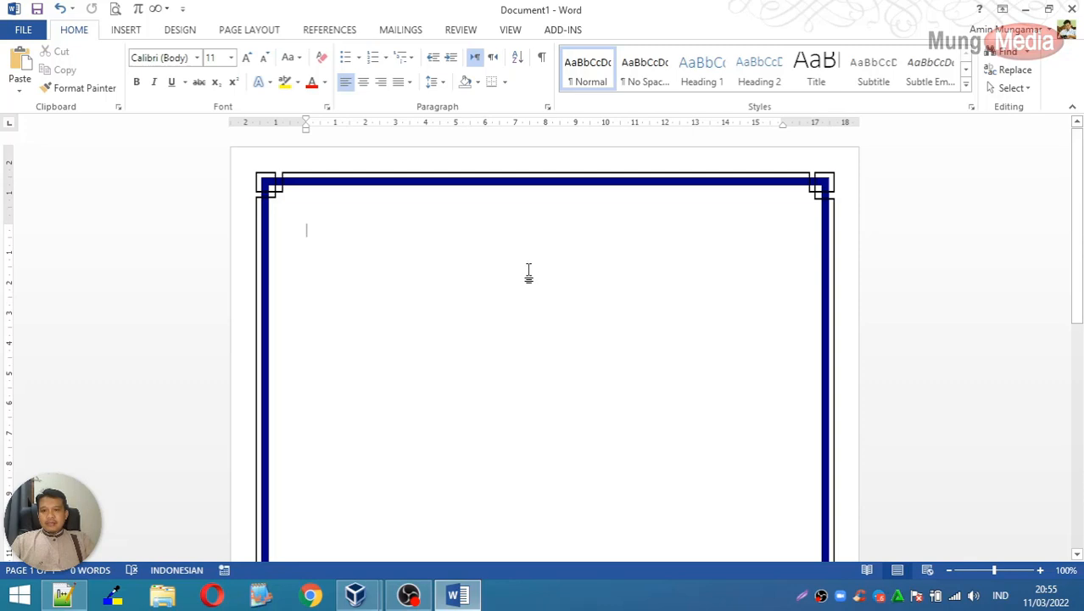
pyautogui.click(143, 34)
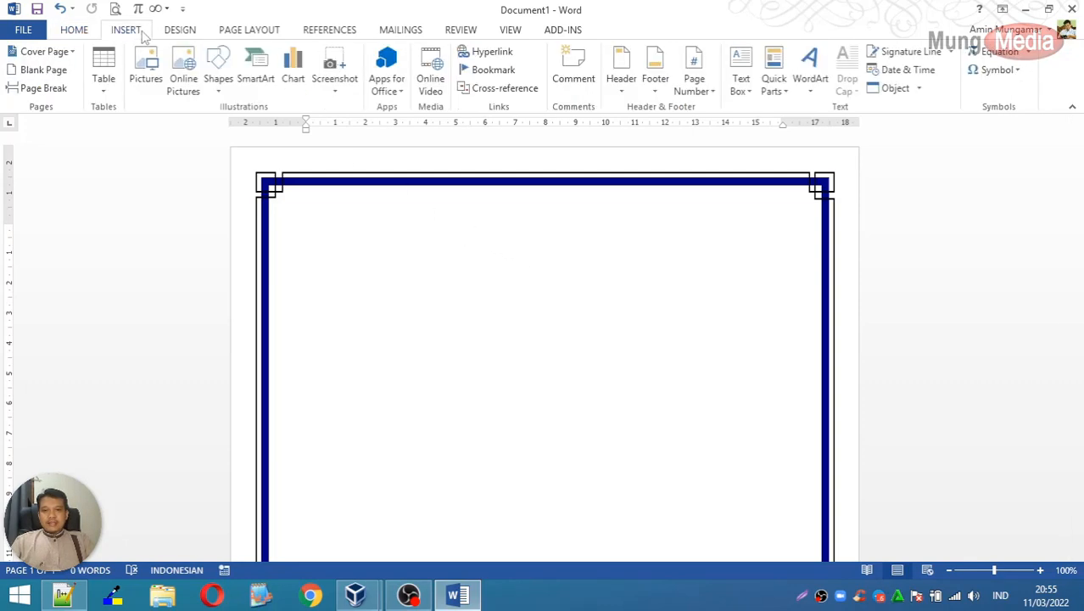
pyautogui.click(811, 78)
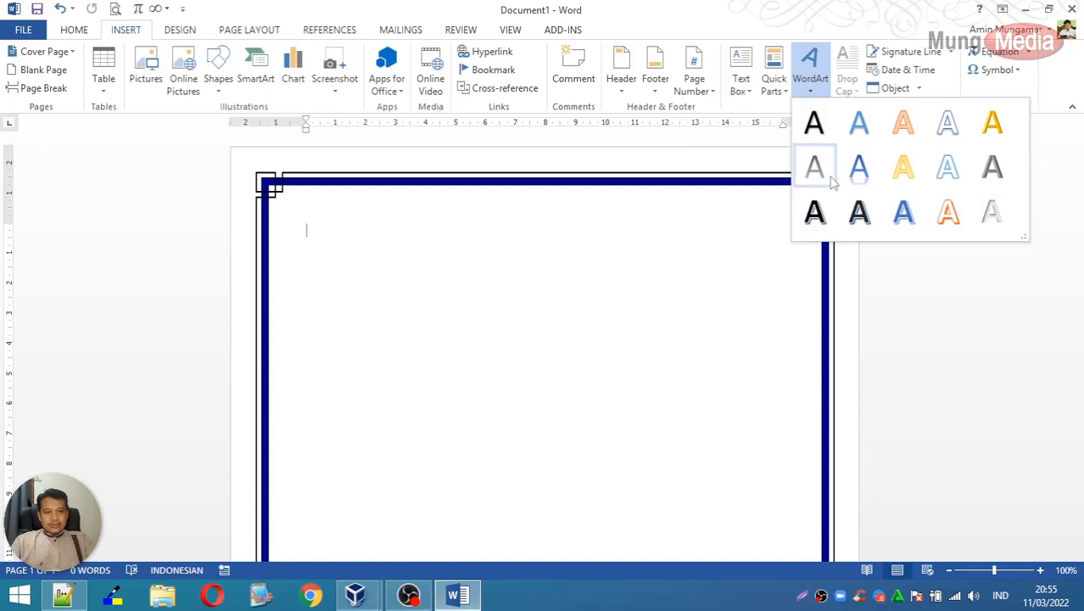
pyautogui.click(916, 216)
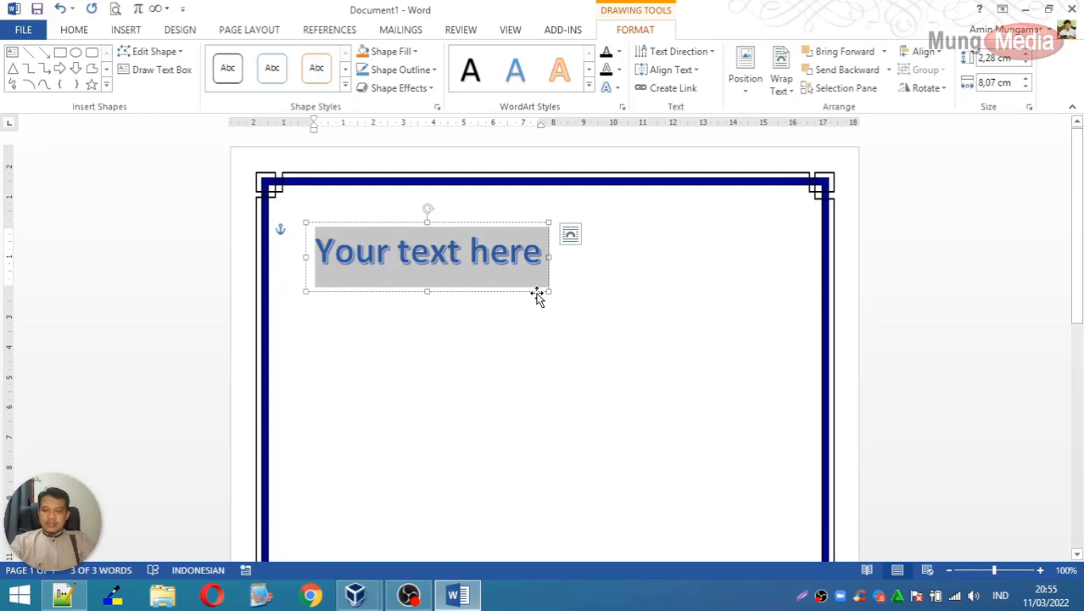
pyautogui.write('Visi da')
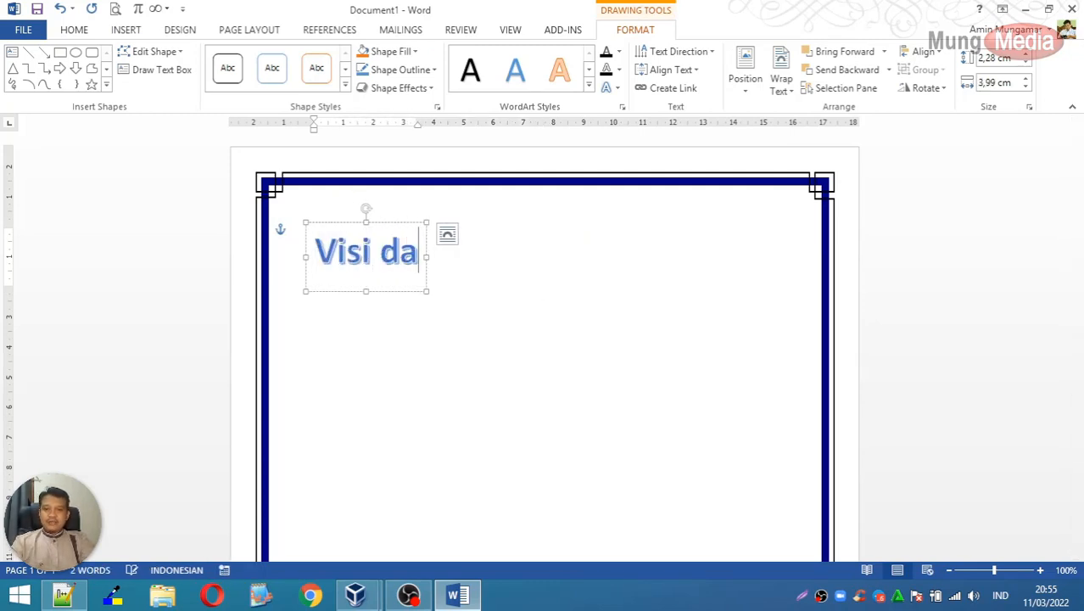
pyautogui.write('n Misi Sekolah')
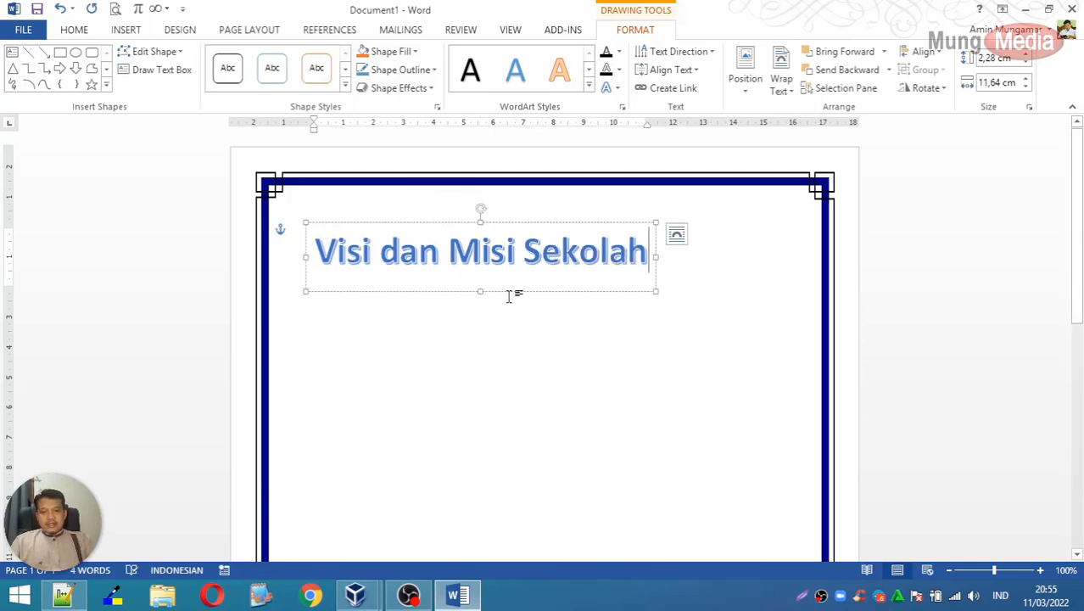
# Move the WordArt title toward the page's centre and restyle it in the bold black shadowed WordArt style
pyautogui.moveTo(511, 292); pyautogui.dragTo(594, 297)
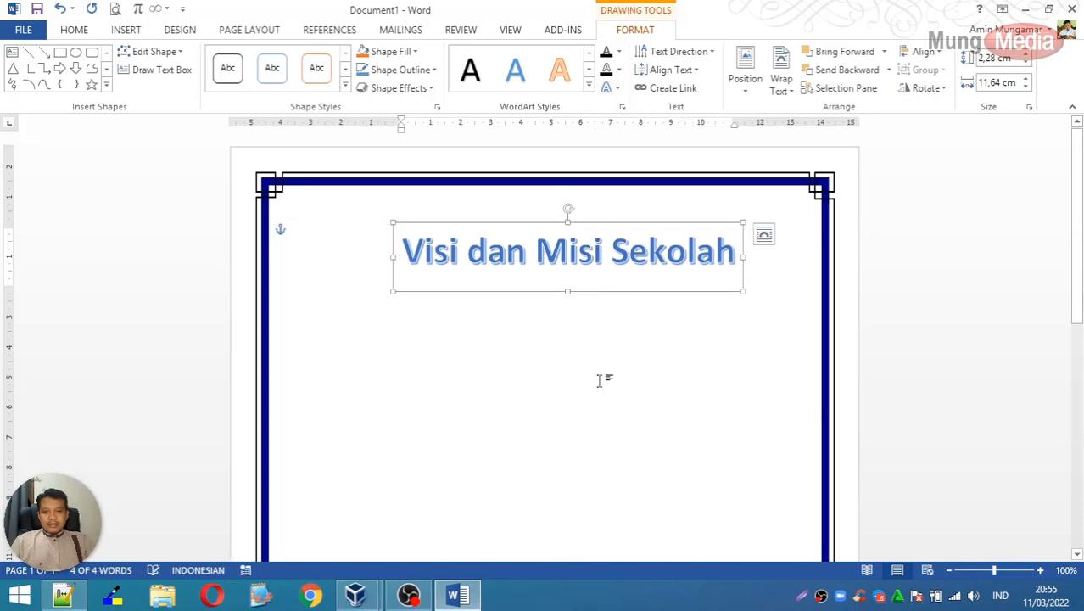
pyautogui.click(588, 86)
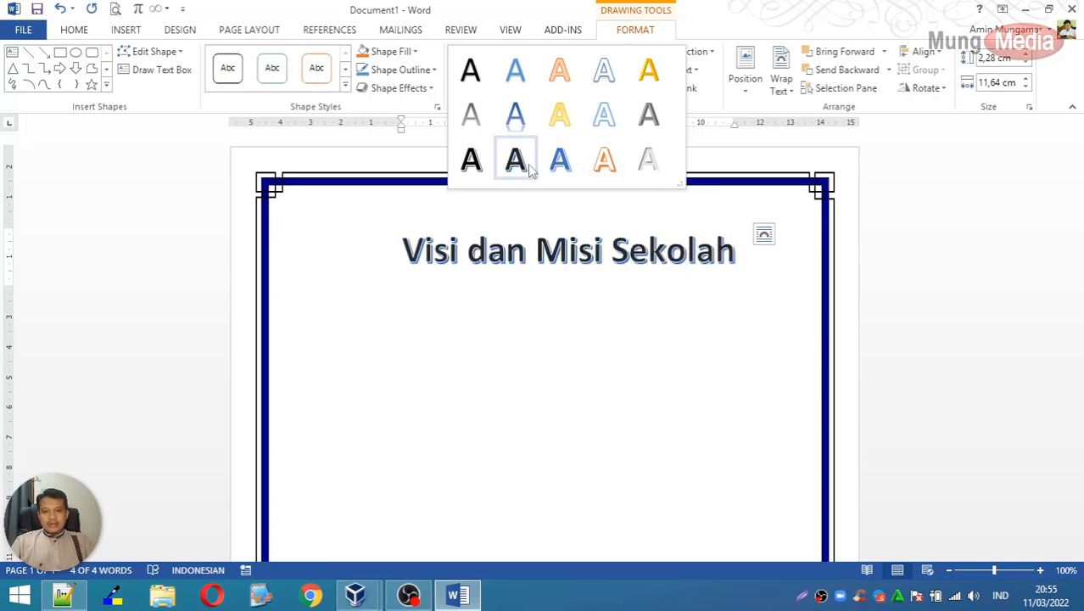
pyautogui.click(471, 163)
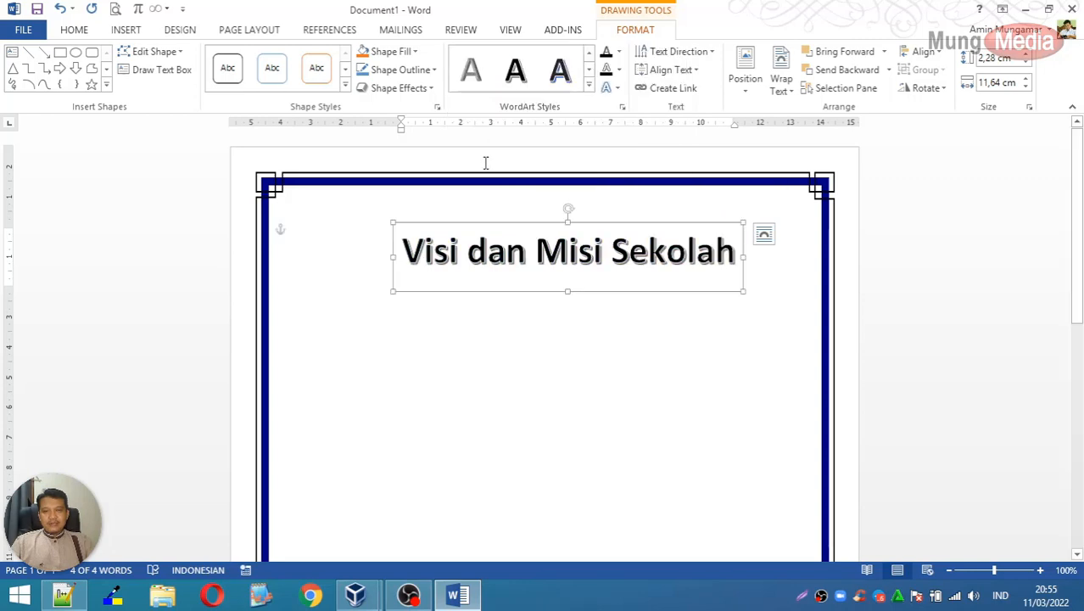
# Apply a warp transform that makes the title's middle letters tallest, and fine-tune the strength of the warp
pyautogui.click(609, 89)
pyautogui.moveTo(636, 123)
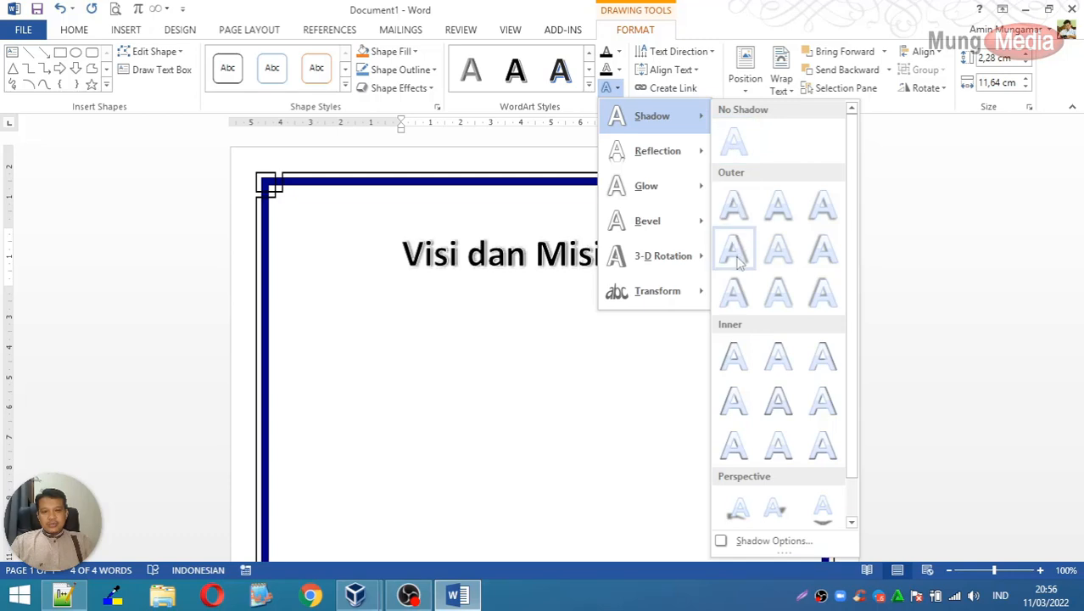
pyautogui.moveTo(667, 154)
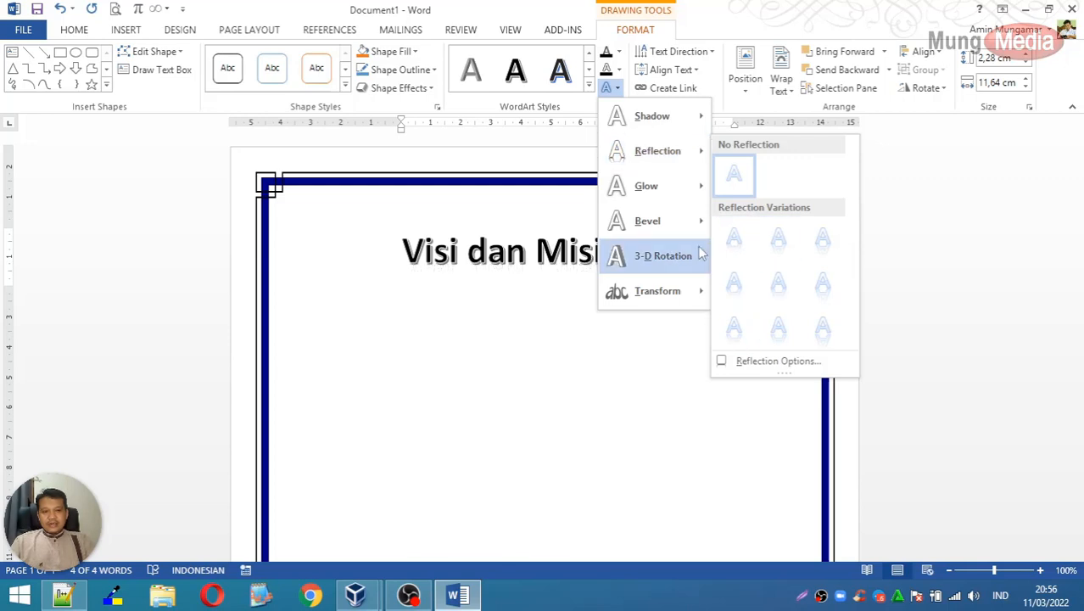
pyautogui.moveTo(669, 262)
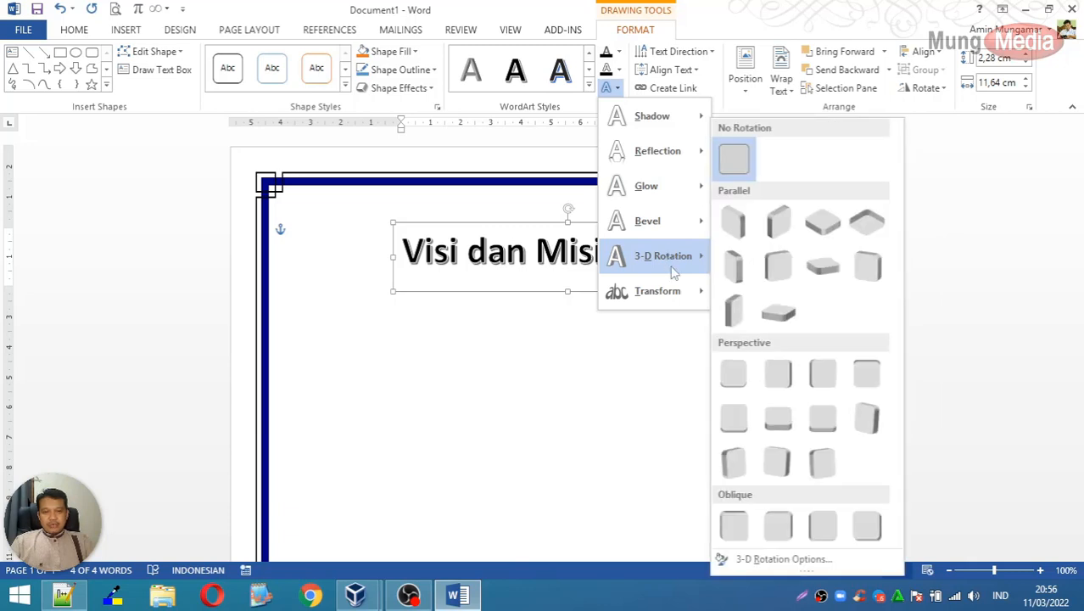
pyautogui.moveTo(677, 291)
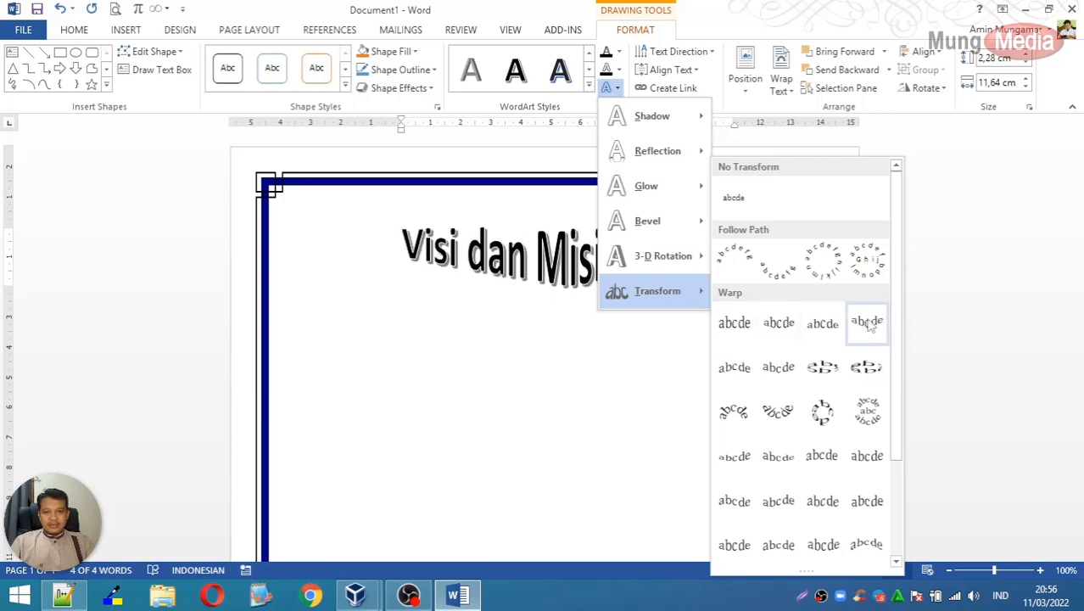
pyautogui.click(780, 325)
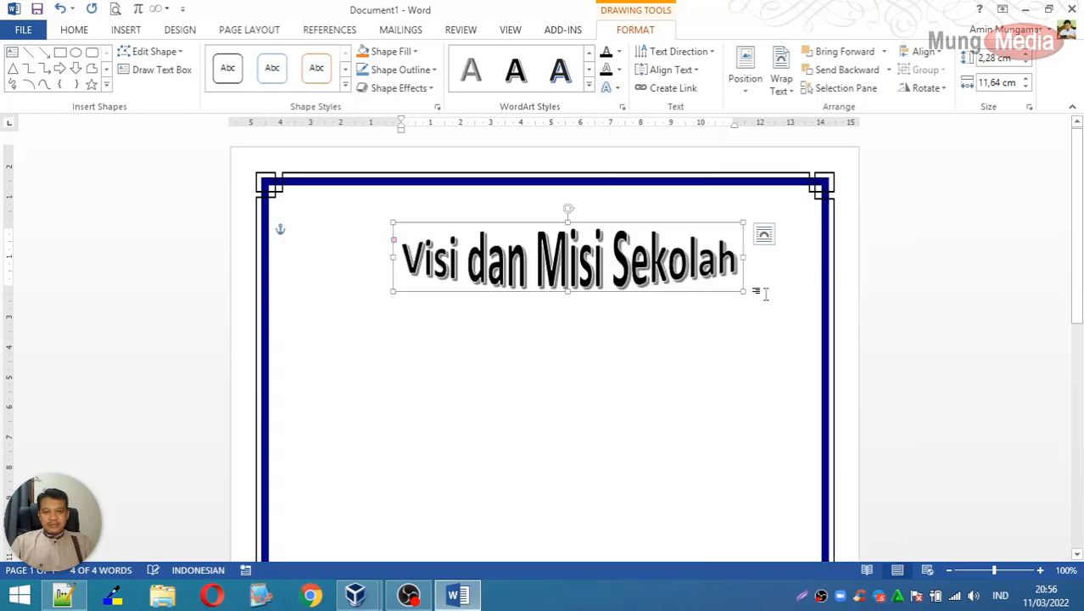
pyautogui.moveTo(395, 242); pyautogui.dragTo(395, 253)
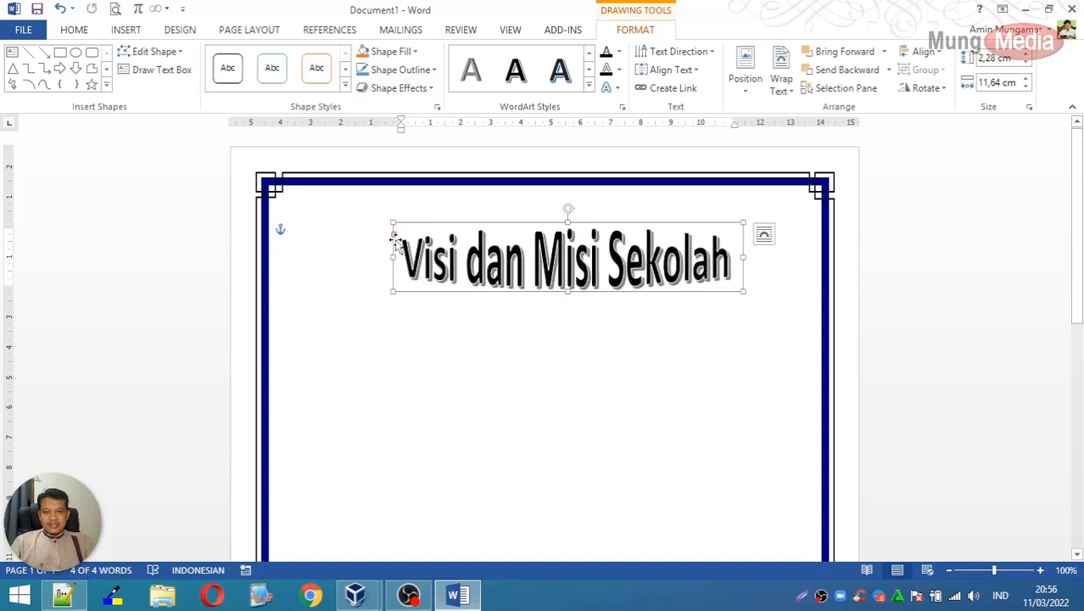
# Enlarge the WordArt title to about 2.81 cm high by 12.59 cm wide and shift it back to the page's centre
pyautogui.moveTo(743, 293); pyautogui.dragTo(771, 306)
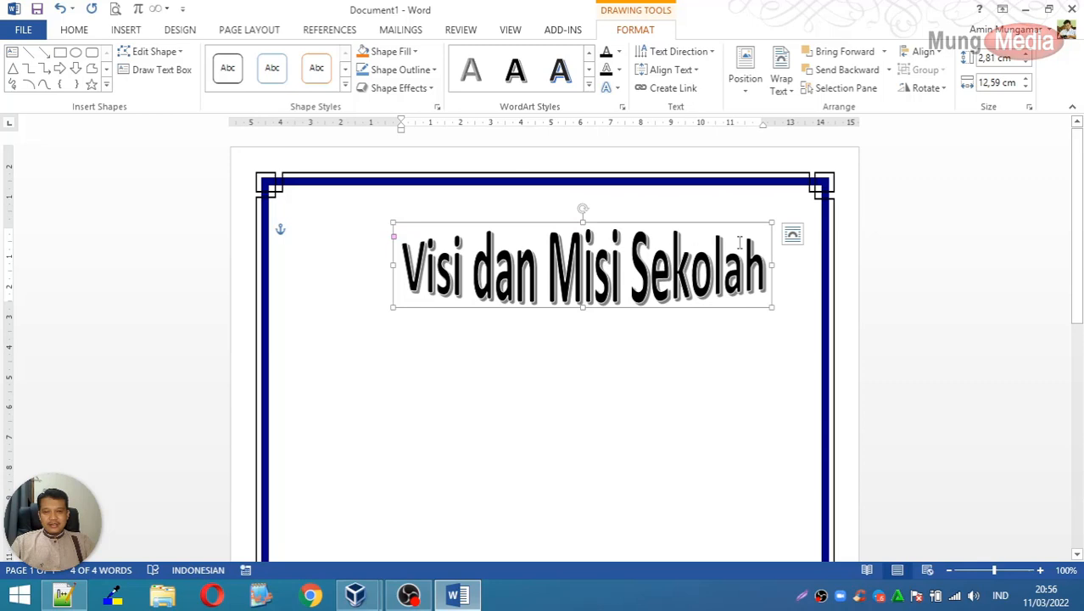
pyautogui.moveTo(758, 224); pyautogui.dragTo(733, 223)
pyautogui.click(536, 468)
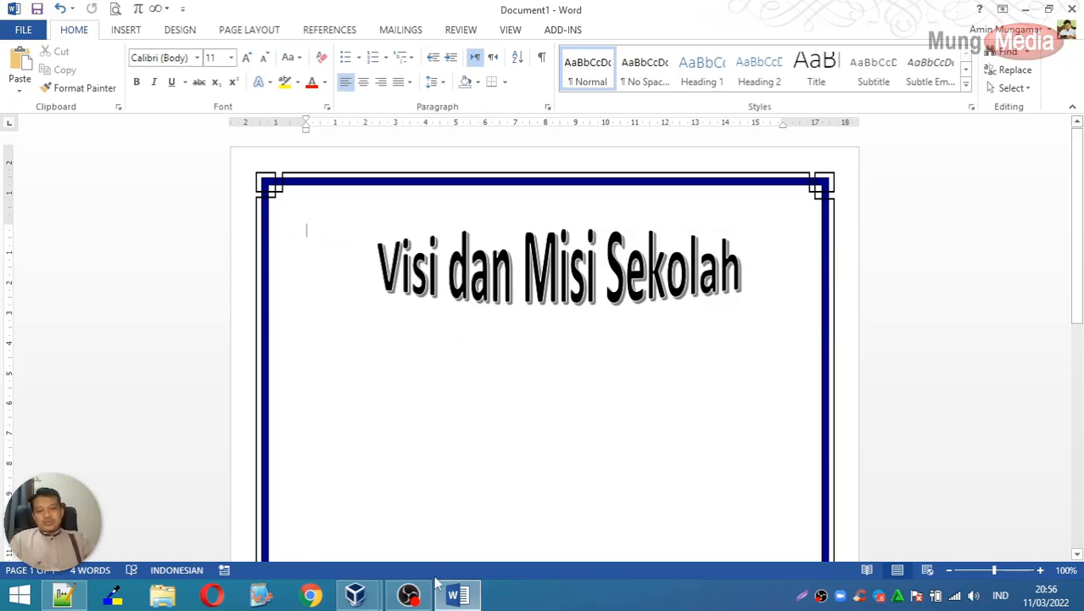
# Switch to Word 2007 in the Win XP virtual machine and insert "Visi dan Misi Sekolah" as WordArt in the bold black Impact style
pyautogui.click(458, 594)
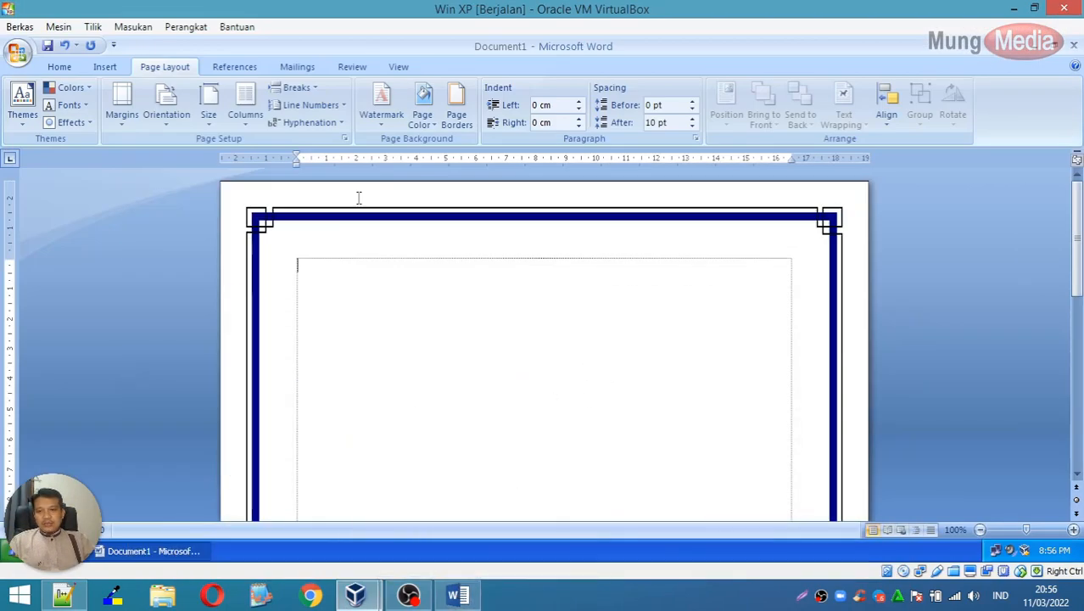
pyautogui.click(117, 68)
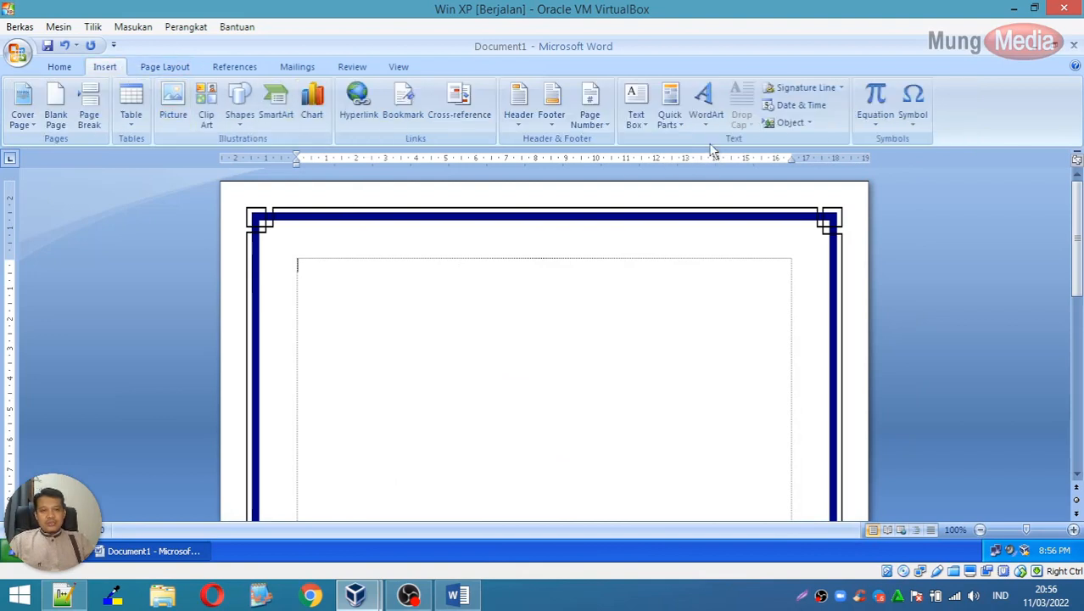
pyautogui.click(704, 104)
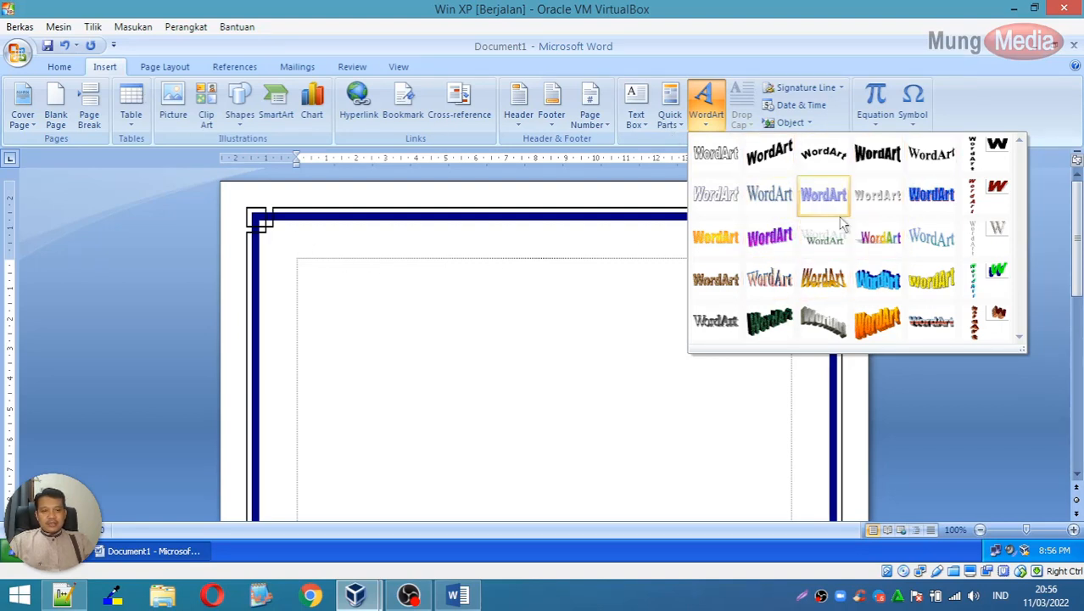
pyautogui.click(886, 166)
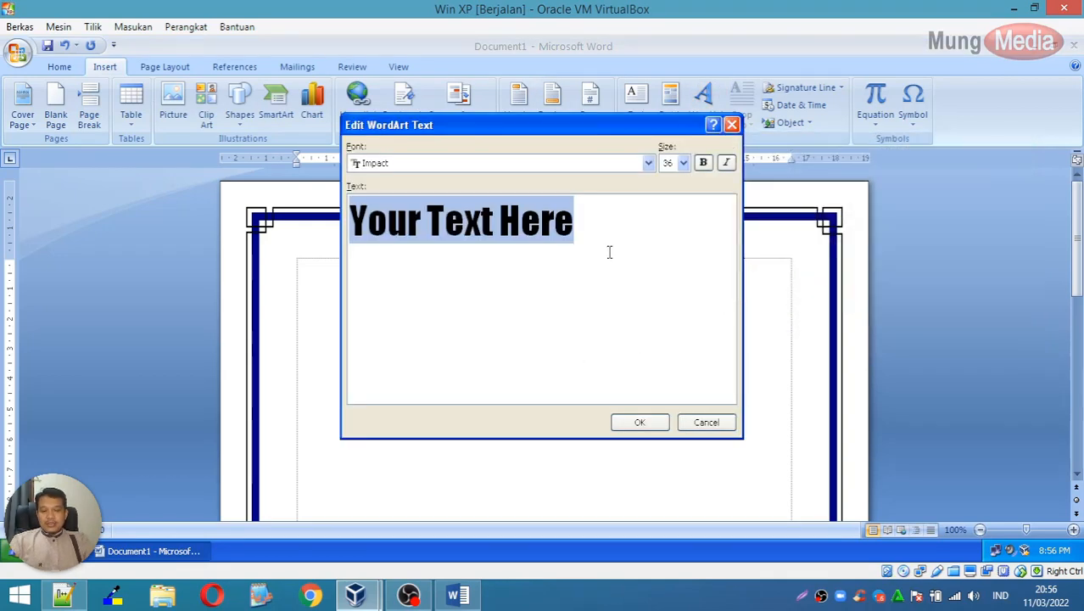
pyautogui.write('Visi da')
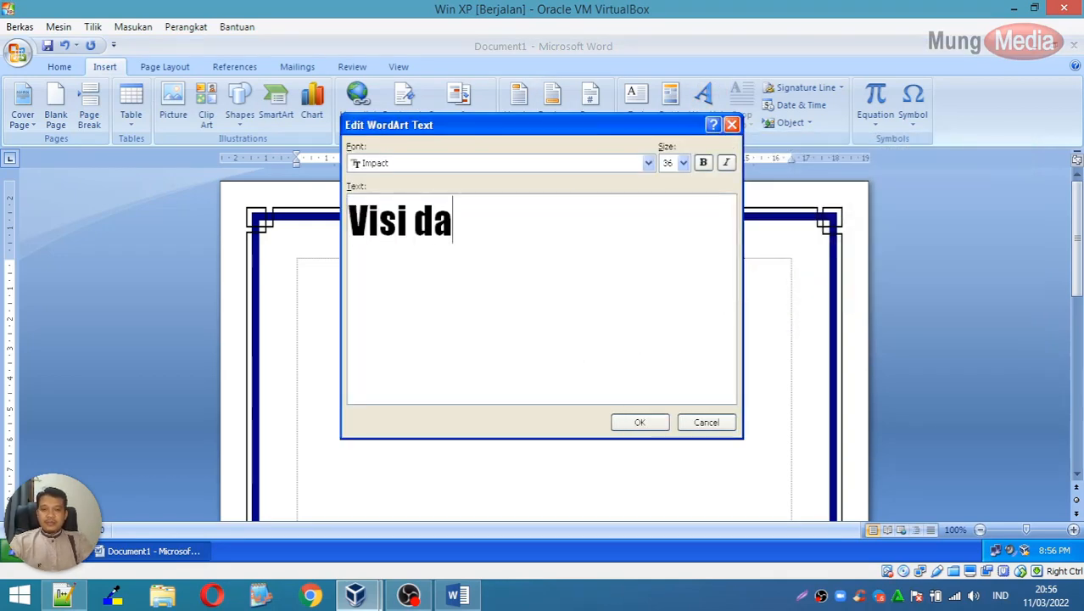
pyautogui.write('n Misi Sekolah')
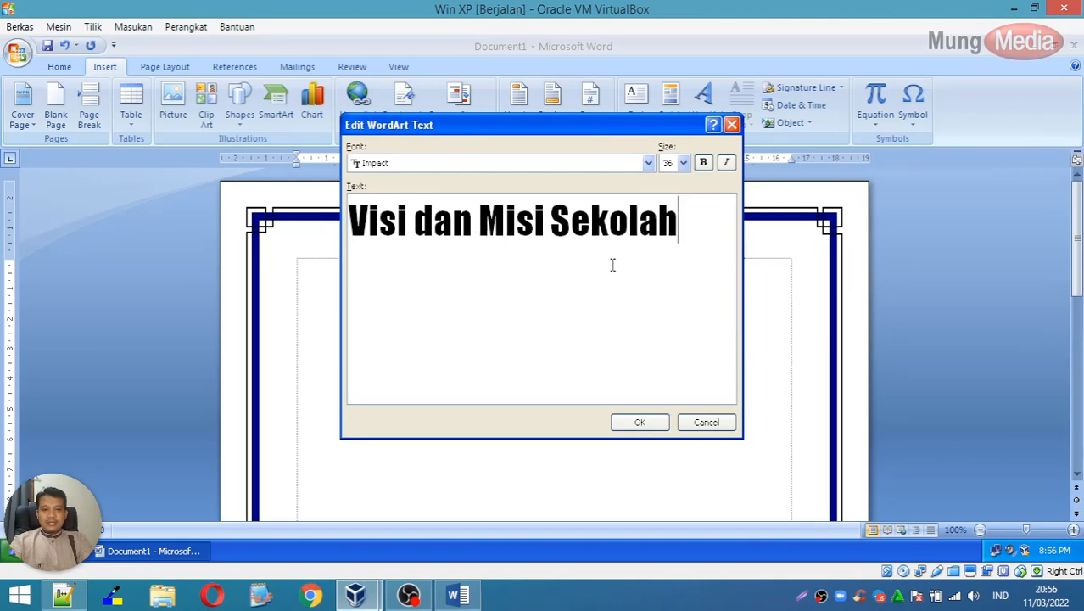
pyautogui.click(639, 424)
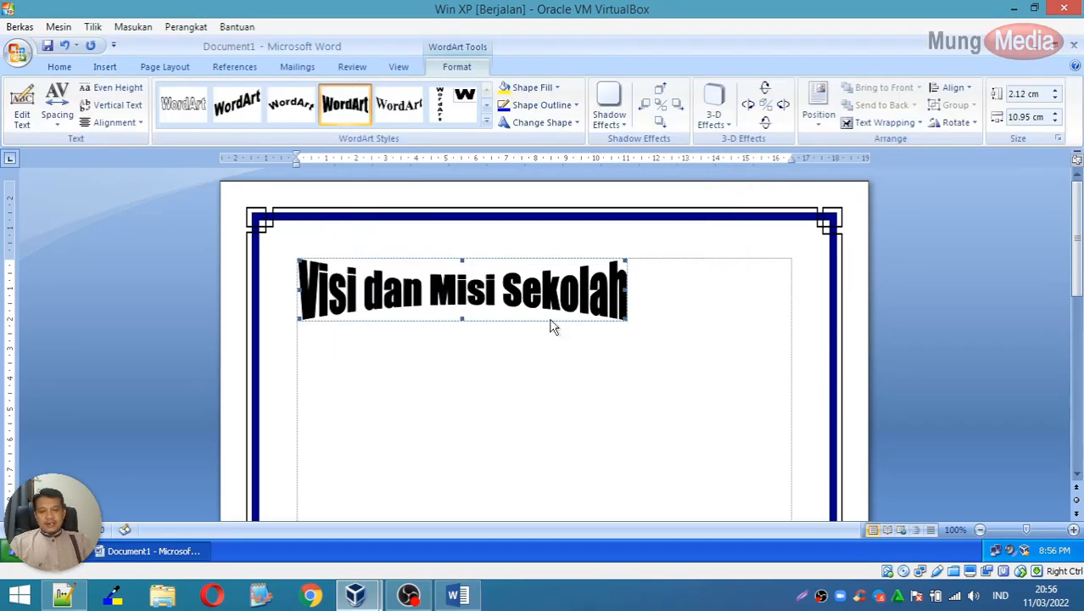
pyautogui.click(680, 316)
pyautogui.click(546, 310)
pyautogui.click(719, 307)
pyautogui.click(537, 310)
pyautogui.click(686, 305)
pyautogui.click(538, 304)
pyautogui.click(682, 301)
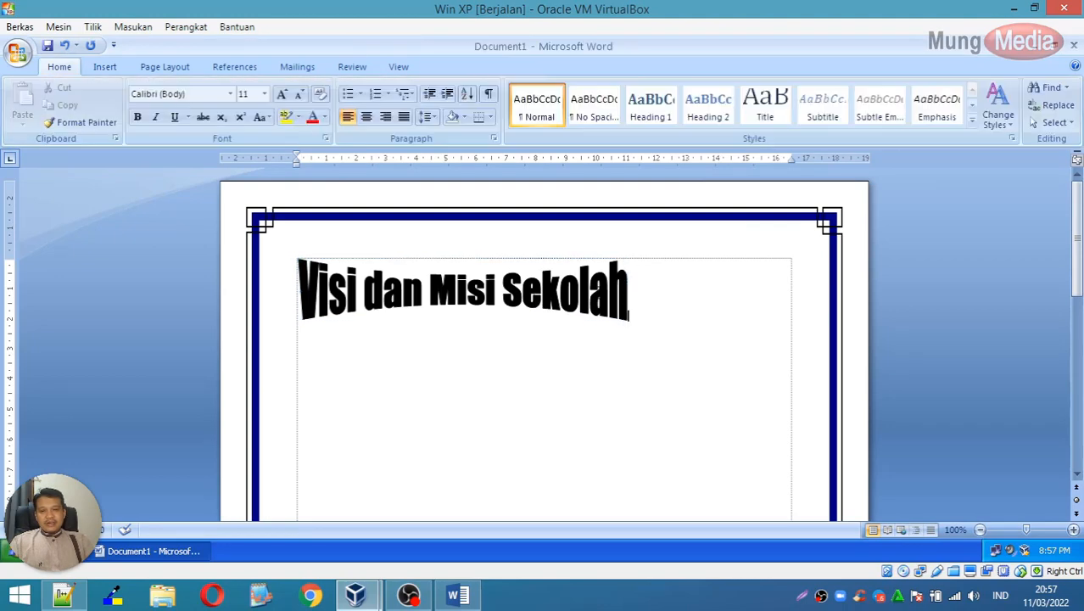
pyautogui.click(548, 300)
pyautogui.click(678, 297)
pyautogui.click(629, 289)
pyautogui.click(655, 286)
pyautogui.click(560, 285)
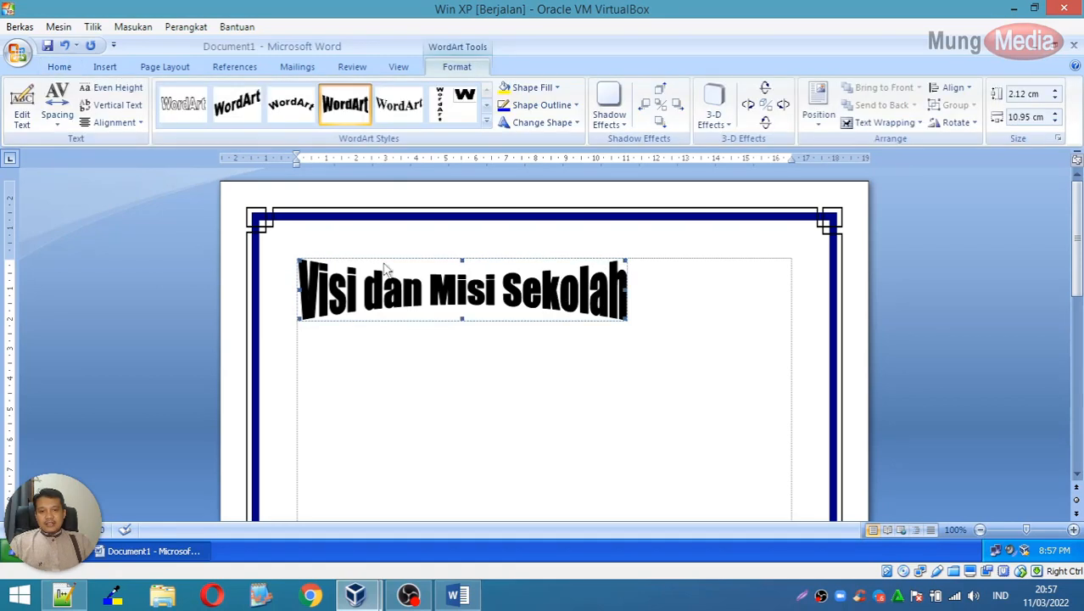
# Centre the paragraph holding the WordArt title and select the title
pyautogui.click(647, 282)
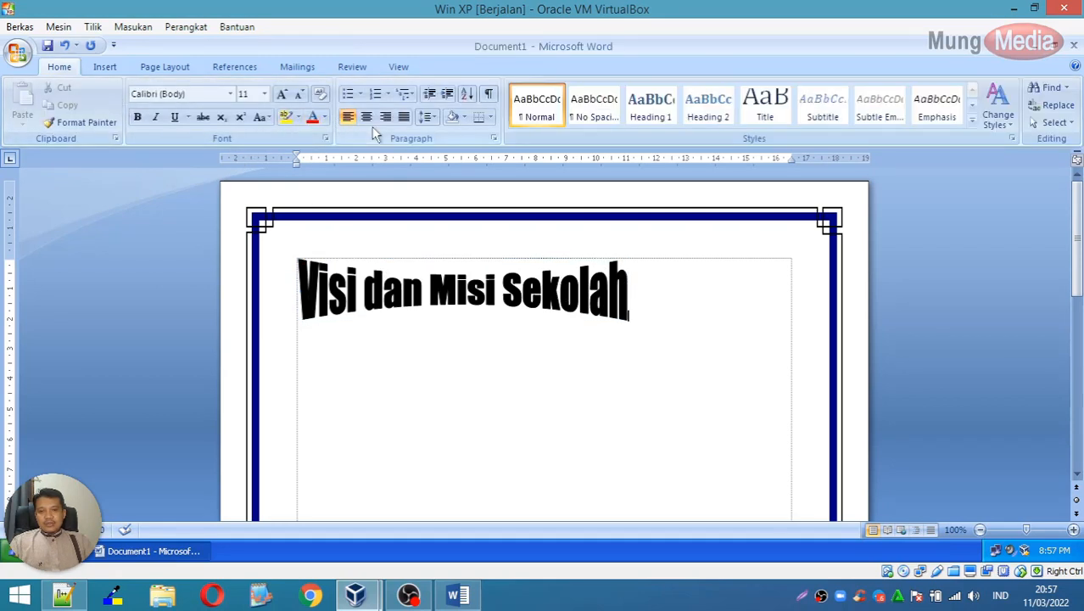
pyautogui.click(366, 118)
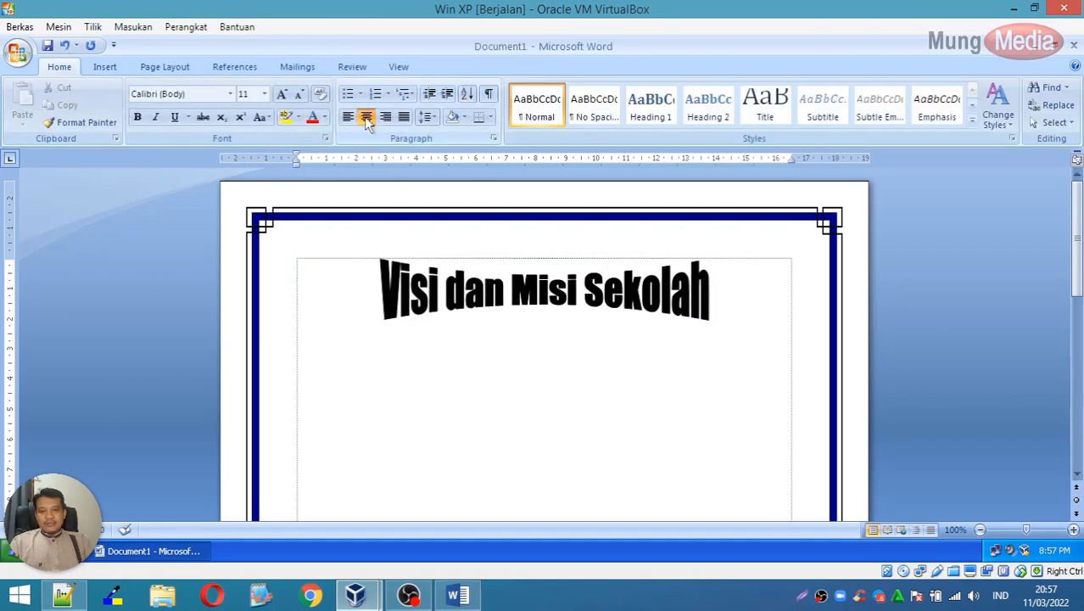
pyautogui.click(549, 320)
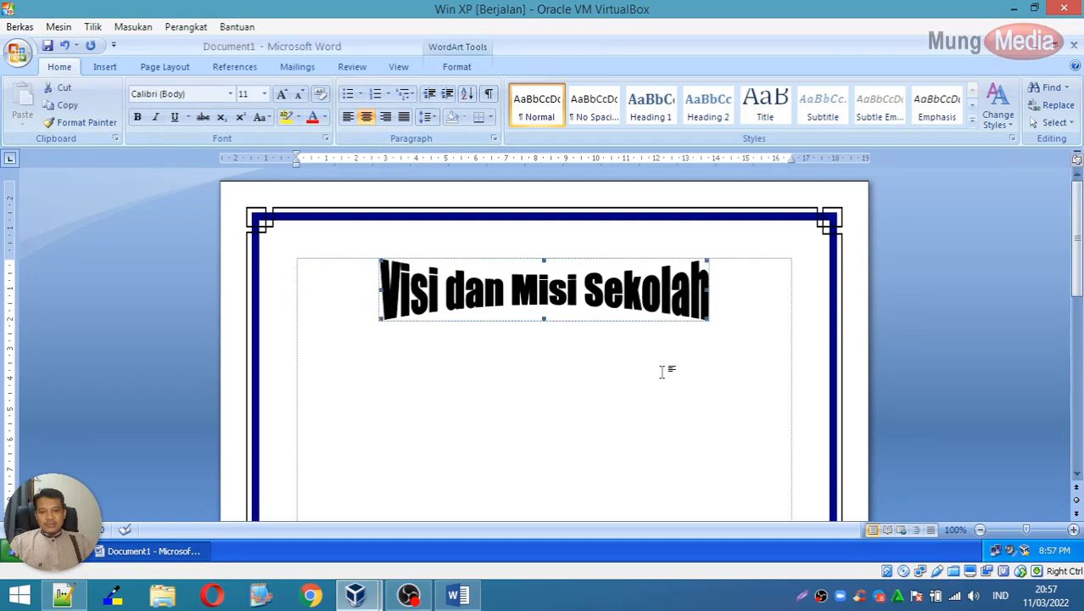
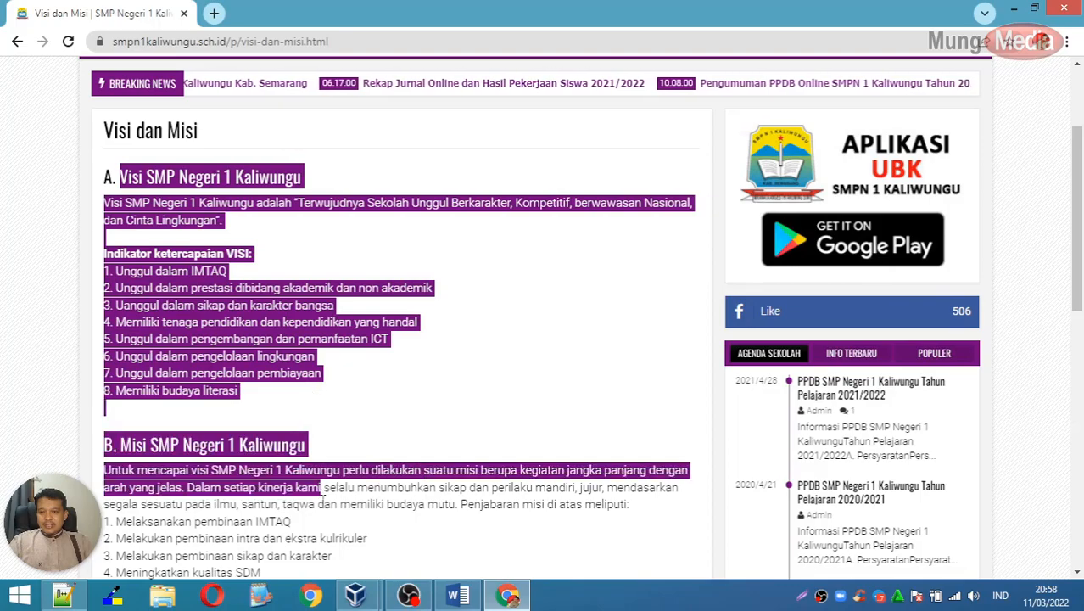
# Copy the text from "A. Visi SMP Negeri 1 Kaliwungu" through mission item 9 on the school's Visi dan Misi web page
pyautogui.click(315, 196)
pyautogui.scroll(-1, 316, 197)
pyautogui.scroll(3, 314, 196)
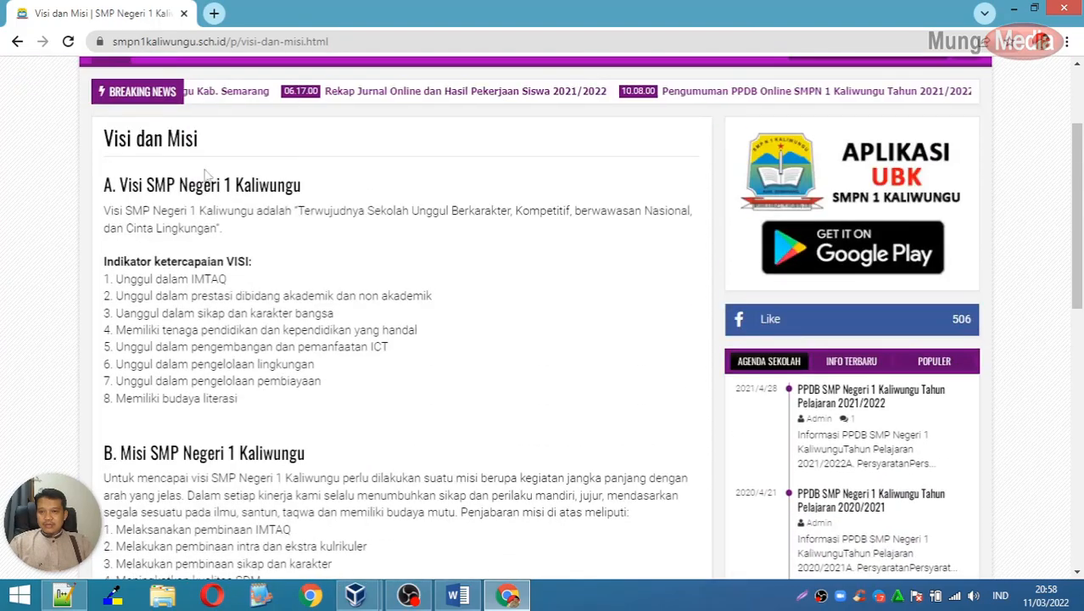
pyautogui.moveTo(102, 184); pyautogui.dragTo(405, 528)
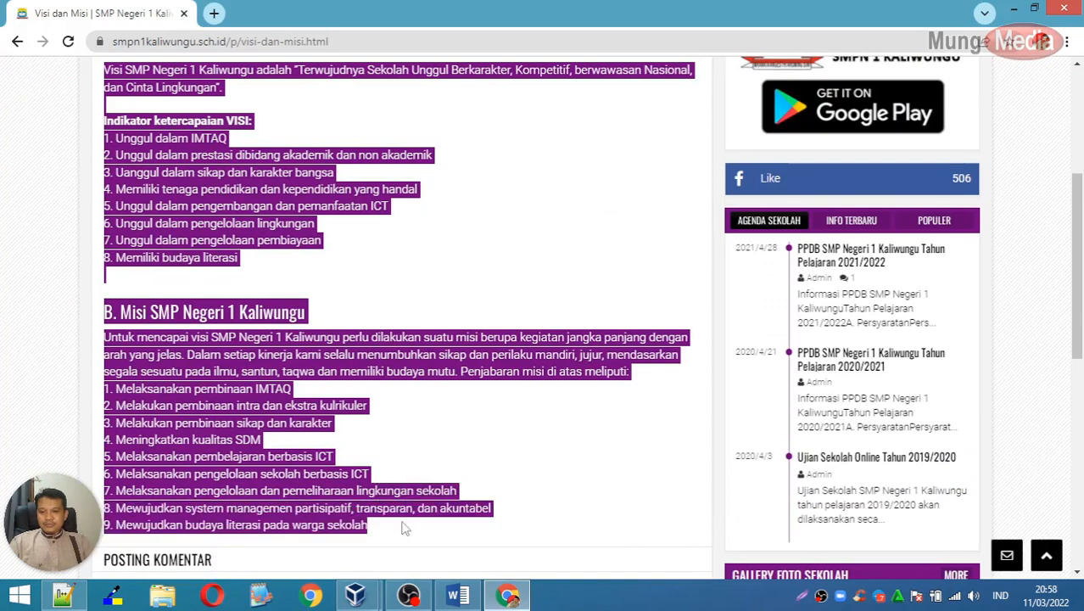
pyautogui.rightClick(252, 173)
pyautogui.click(276, 188)
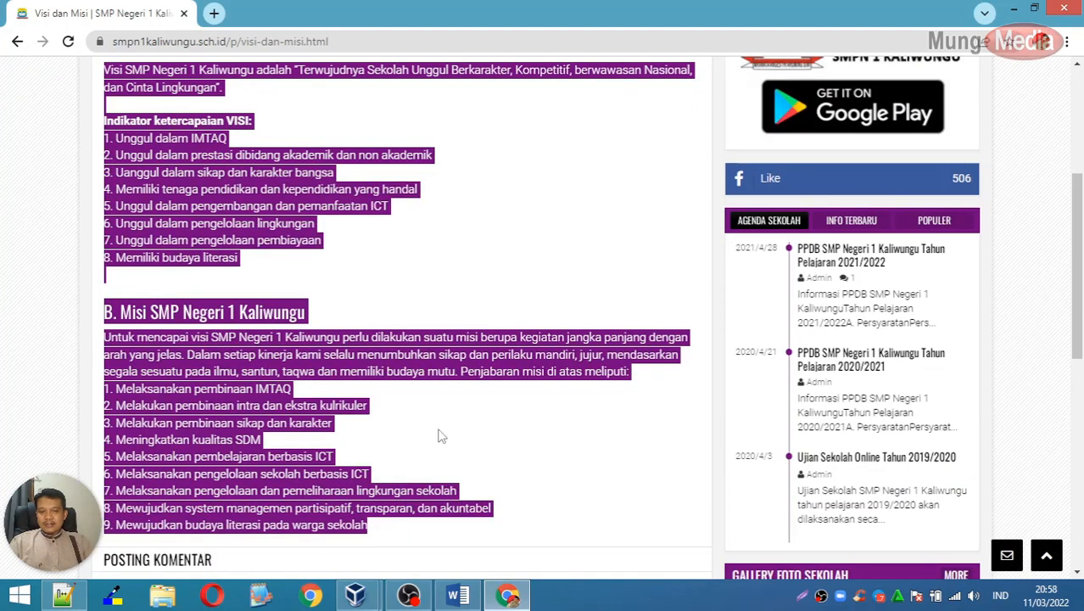
# Switch to Word 2013, paste the copied vision and mission text below the title, and check it through the page
pyautogui.click(459, 595)
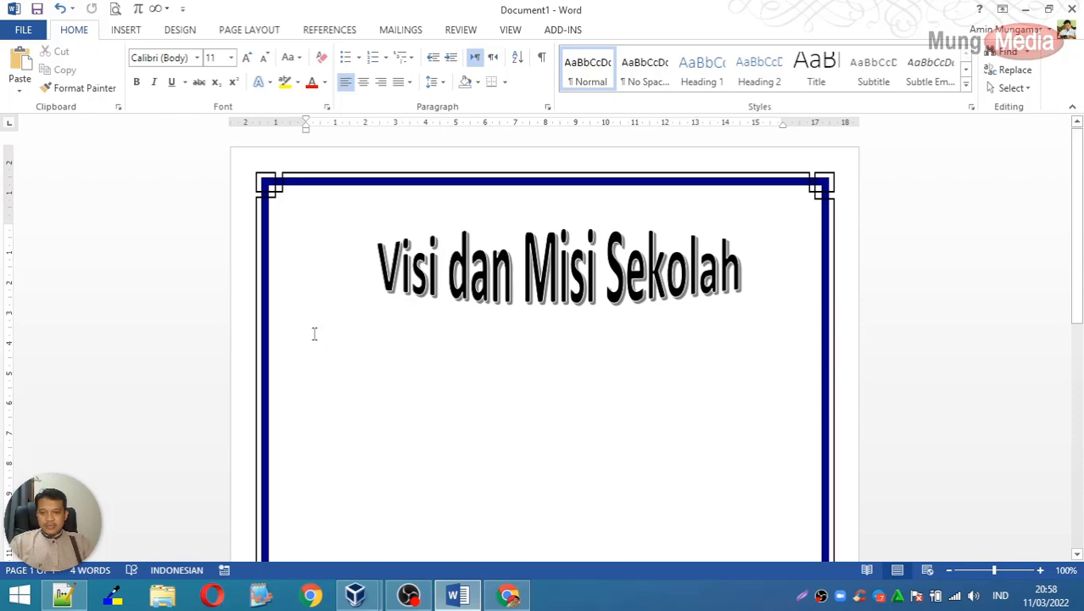
pyautogui.click(19, 68)
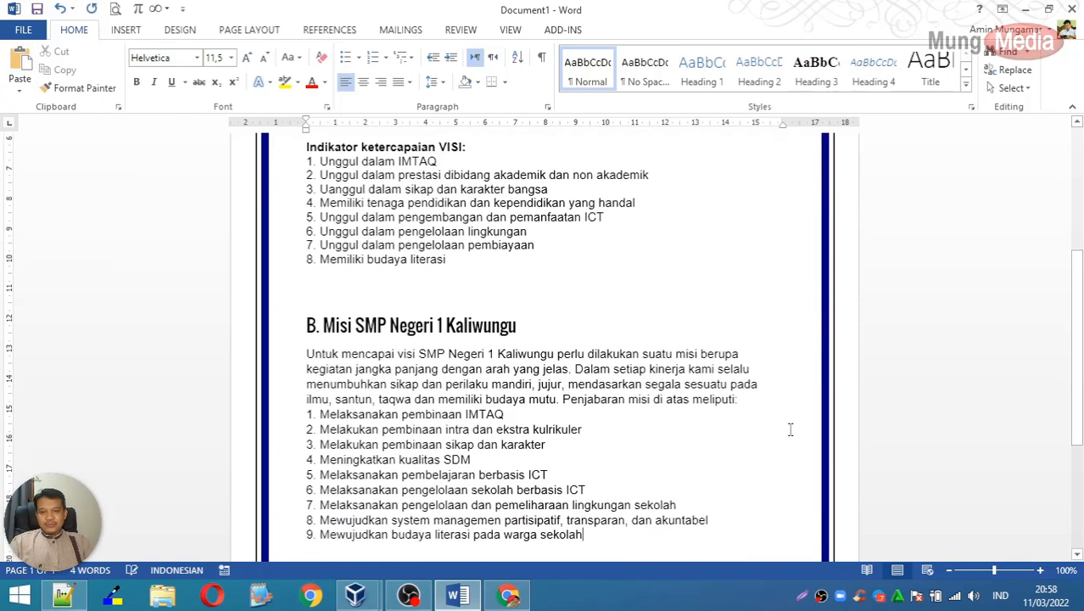
pyautogui.scroll(4, 579, 383)
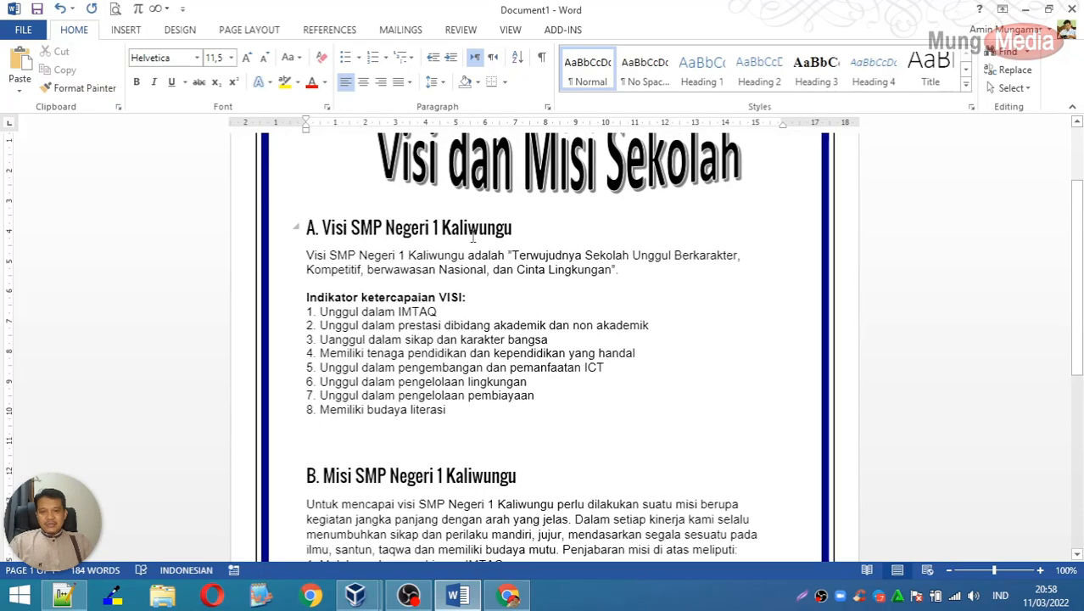
pyautogui.scroll(-8, 509, 454)
pyautogui.scroll(7, 507, 454)
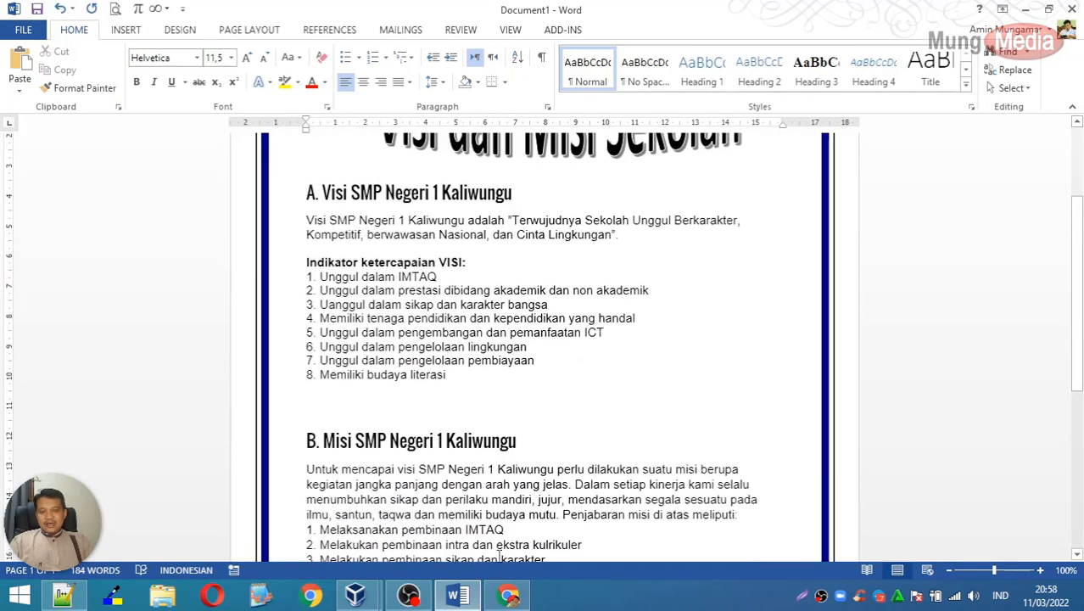
# View the Word 2007 document in the virtual machine and return to the title and vision section in Word 2013
pyautogui.click(469, 597)
pyautogui.click(467, 596)
pyautogui.click(367, 596)
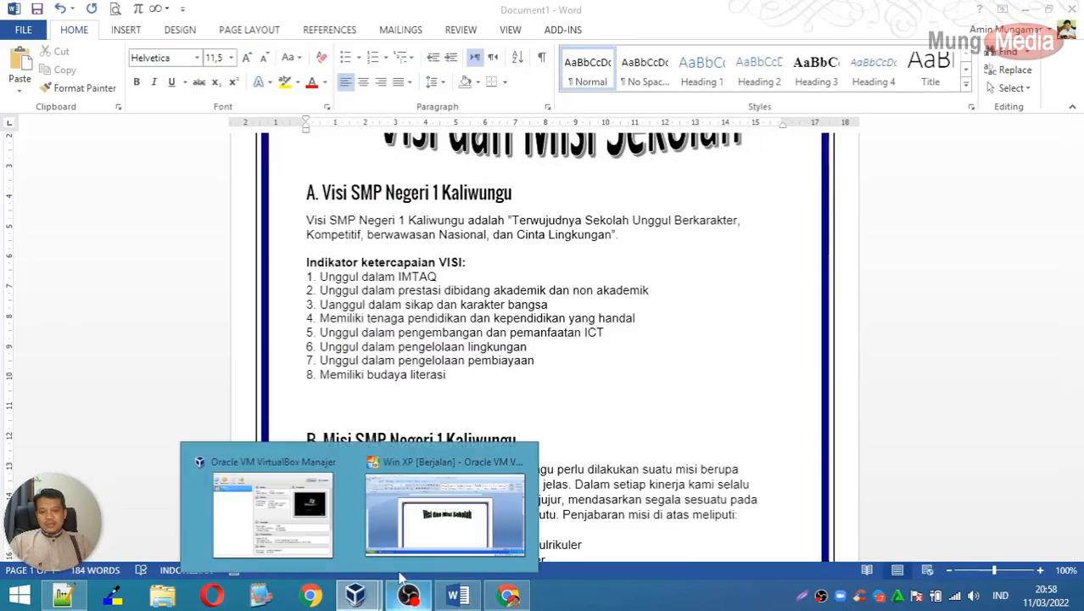
pyautogui.click(428, 517)
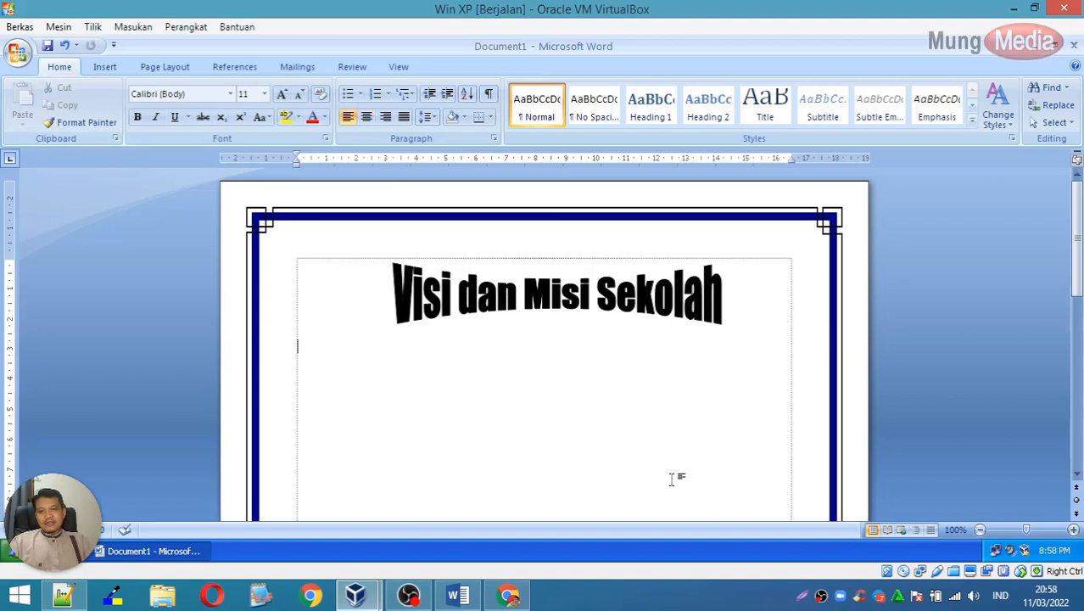
pyautogui.click(1015, 8)
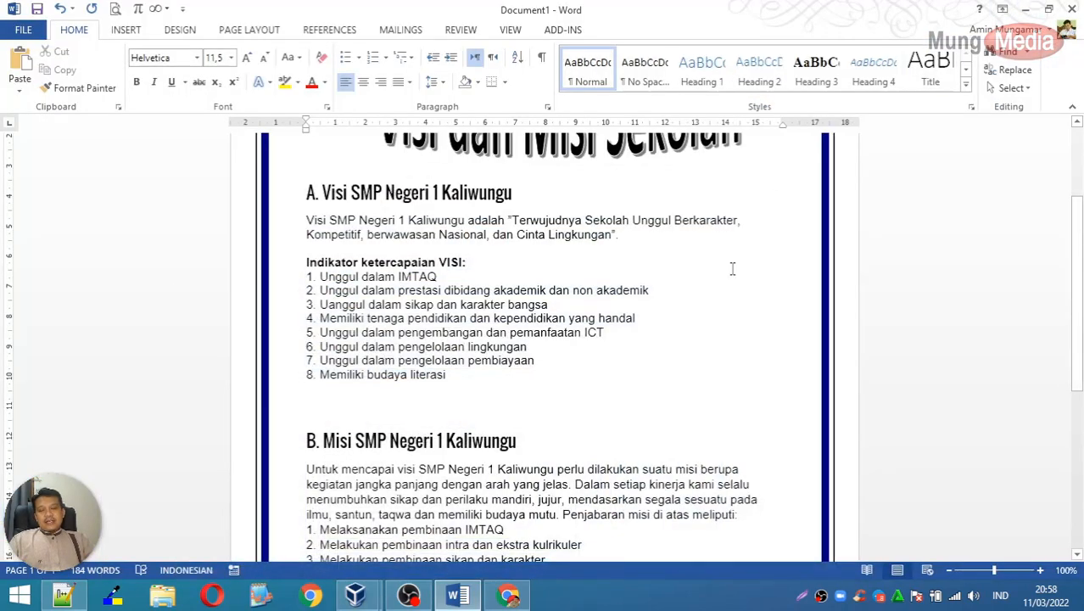
pyautogui.scroll(3, 671, 321)
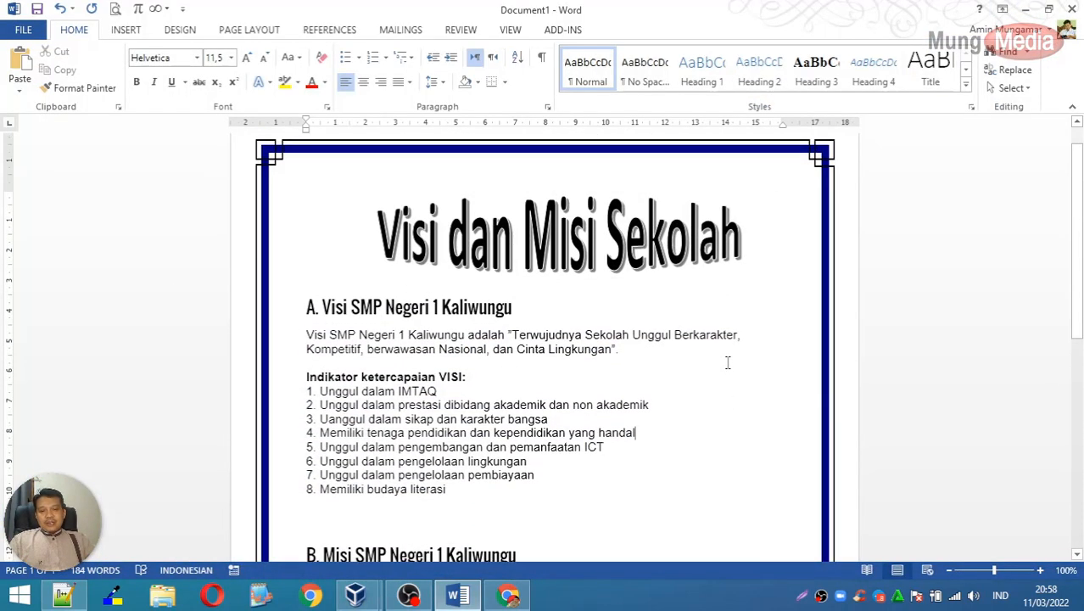
# Place the insertion point in the vision text, just above "Indikator ketercapaian VISI:"
pyautogui.scroll(-1, 679, 319)
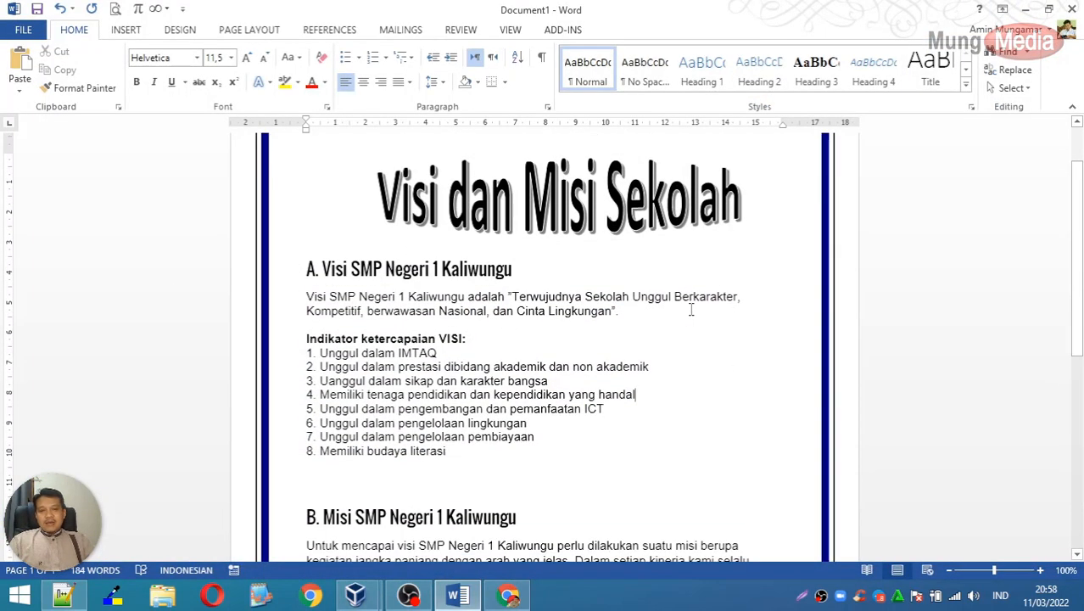
pyautogui.scroll(-2, 691, 310)
pyautogui.scroll(4, 692, 310)
pyautogui.scroll(-4, 691, 310)
pyautogui.click(691, 309)
pyautogui.scroll(-1, 691, 310)
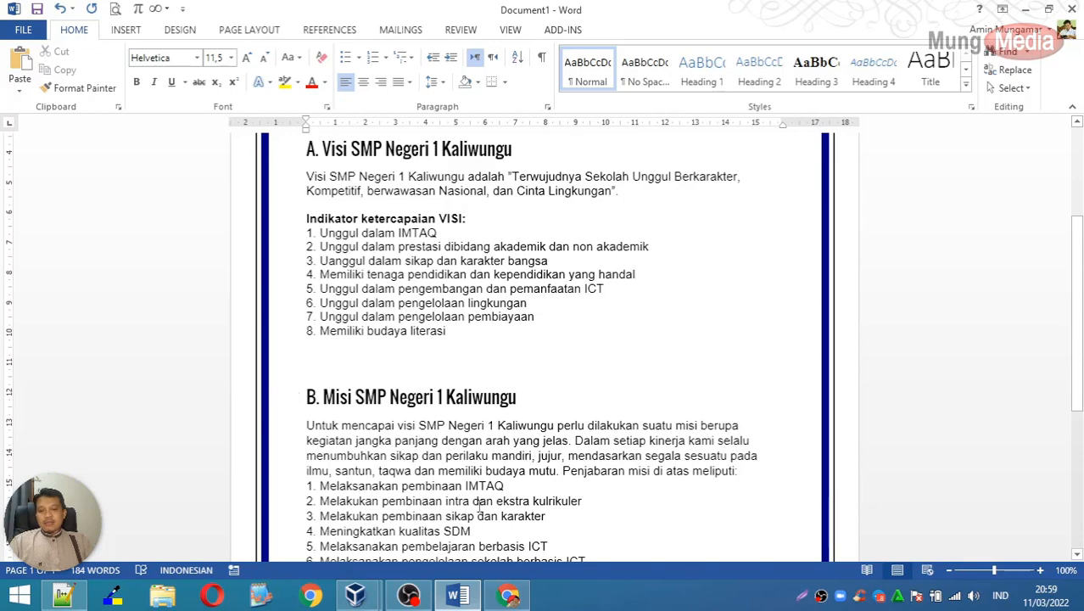
# Switch to Chrome and open the Profil SMPN 1 Kaliwungu page on the school's website
pyautogui.click(507, 595)
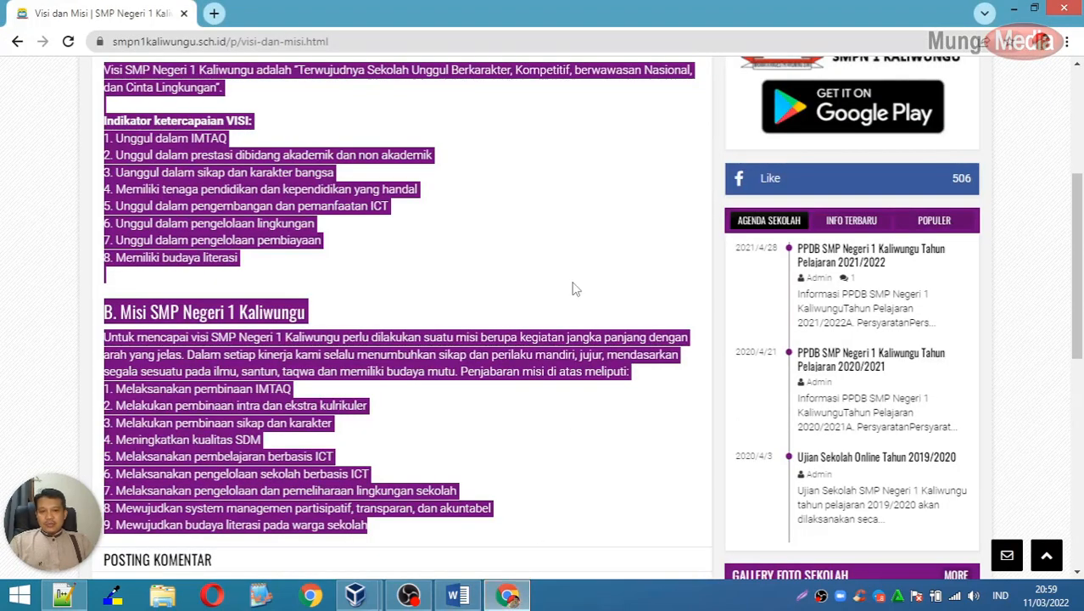
pyautogui.scroll(6, 569, 290)
pyautogui.scroll(1, 252, 293)
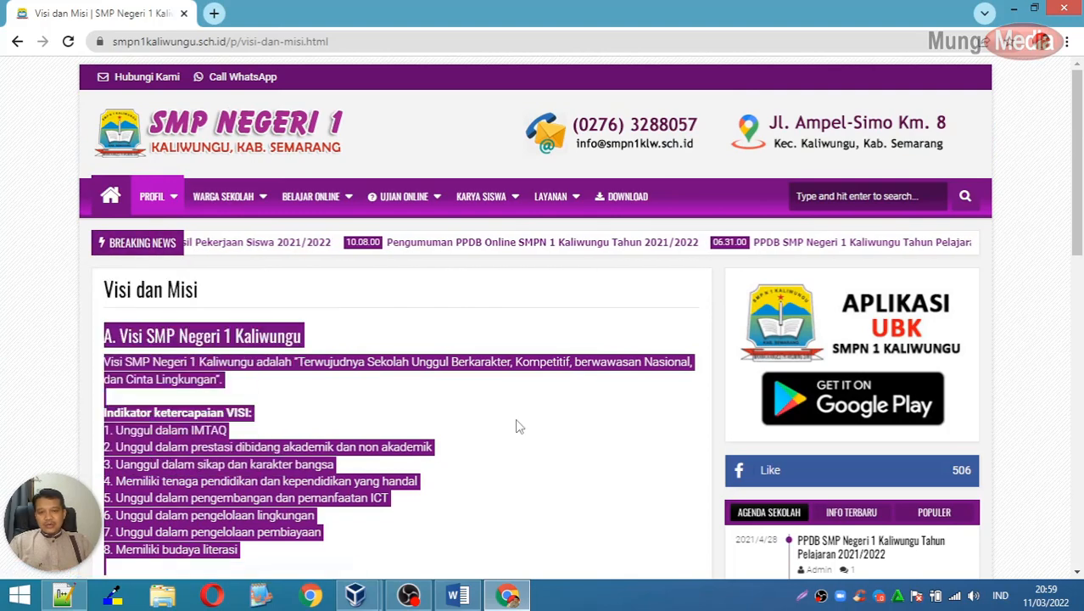
pyautogui.click(297, 301)
pyautogui.moveTo(152, 196)
pyautogui.click(167, 258)
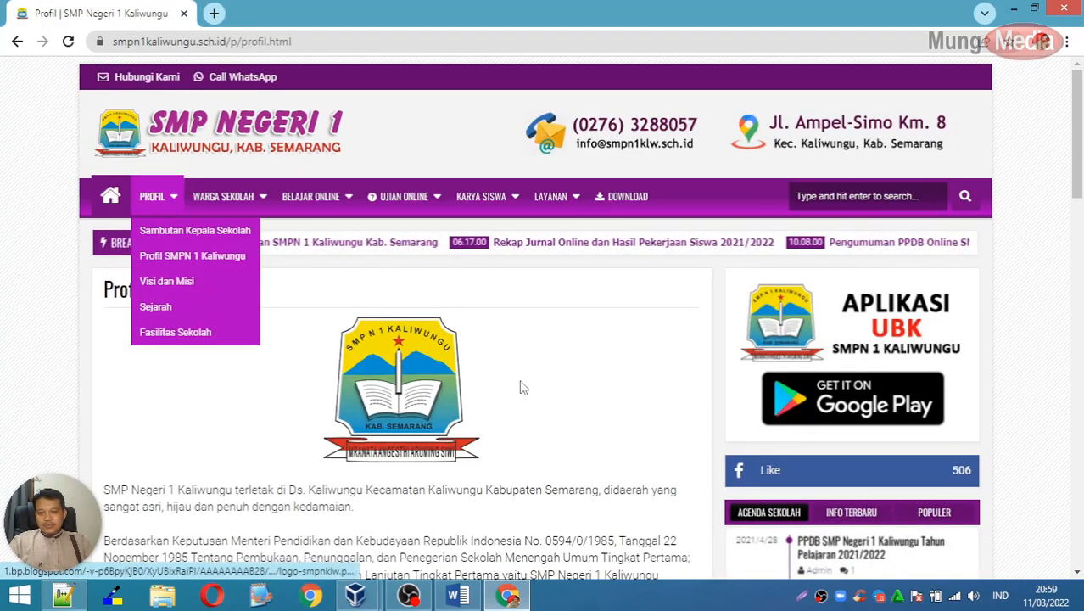
# Save the school logo from the profile page as logo-smpnklw.png in the Downloads folder
pyautogui.scroll(-2, 510, 377)
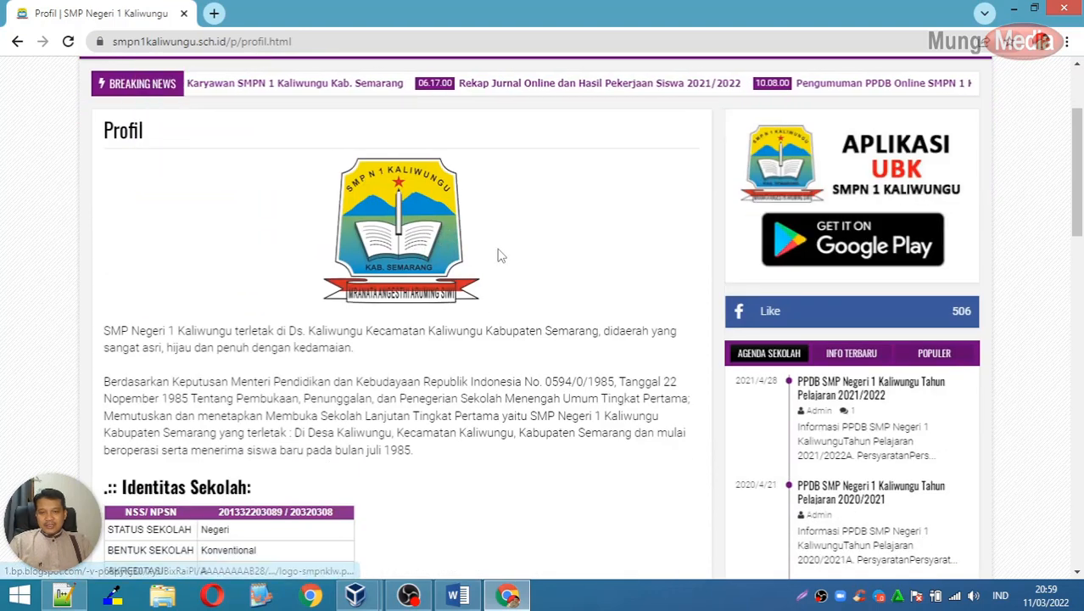
pyautogui.rightClick(406, 212)
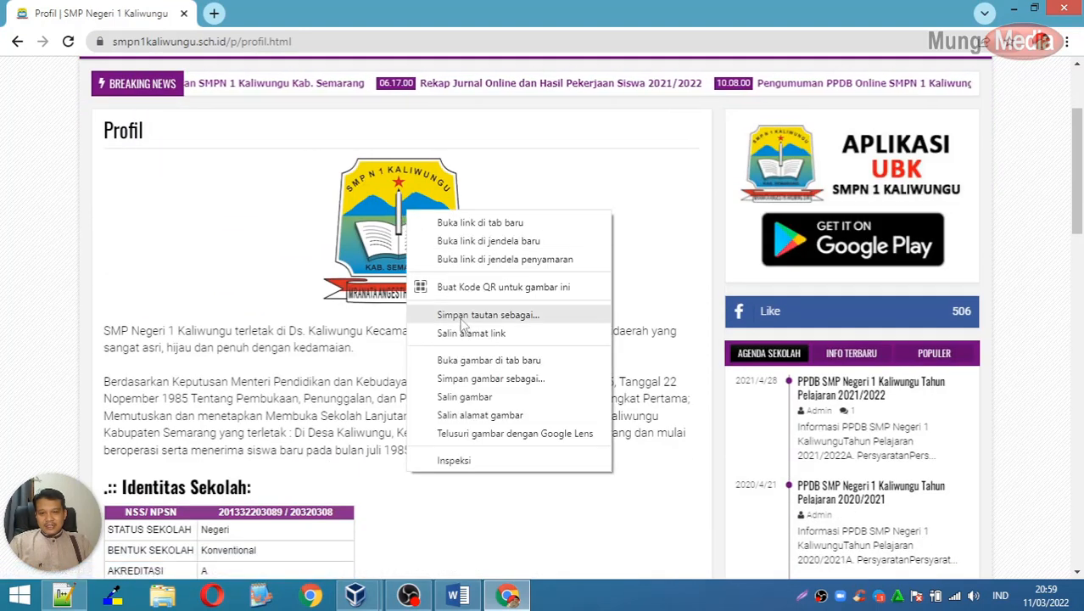
pyautogui.click(475, 380)
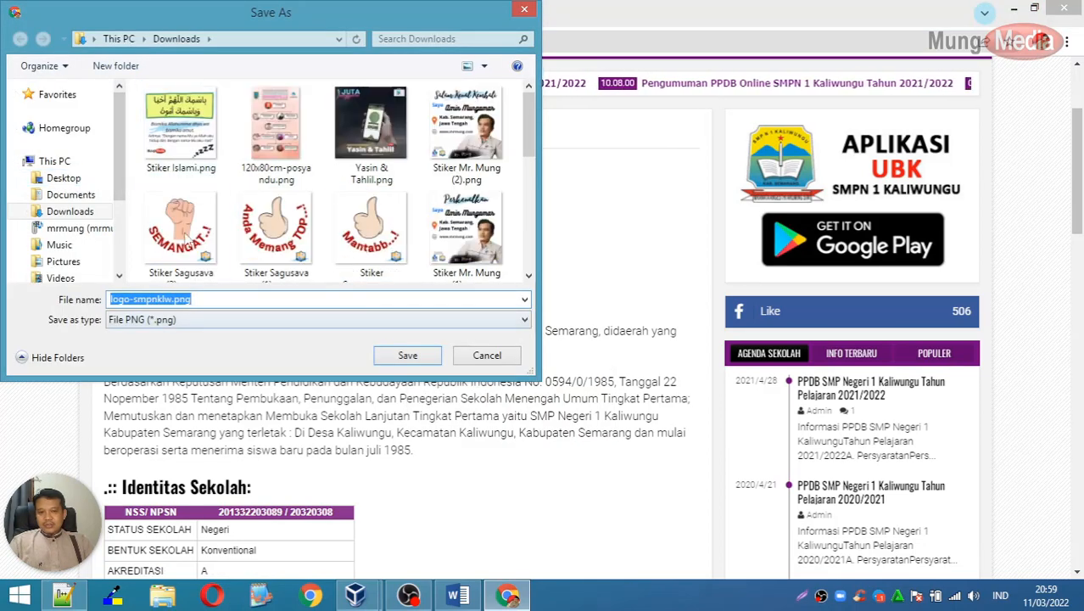
pyautogui.click(408, 355)
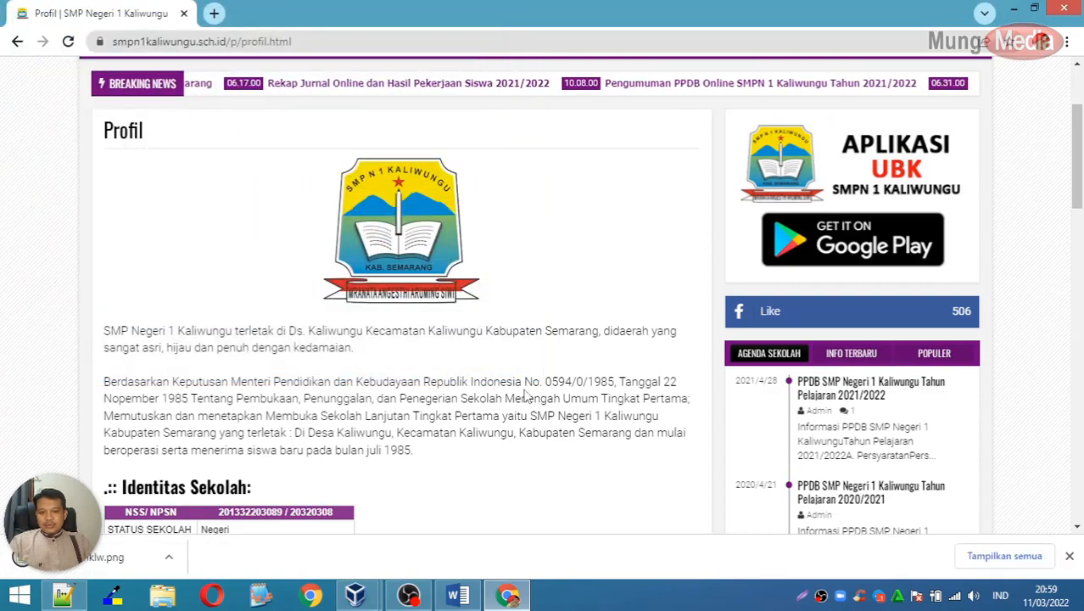
# Save the first school building photo below the facilities list as gedung smpn 1 kaliwungu.jpg in the Downloads folder
pyautogui.scroll(-3, 523, 389)
pyautogui.scroll(-10, 523, 388)
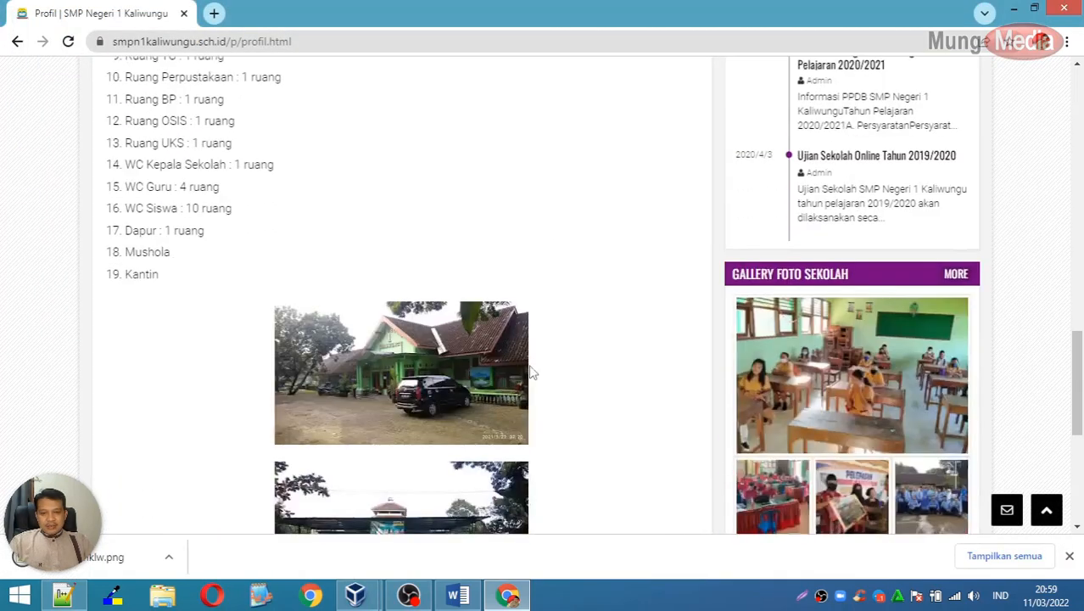
pyautogui.scroll(3, 577, 341)
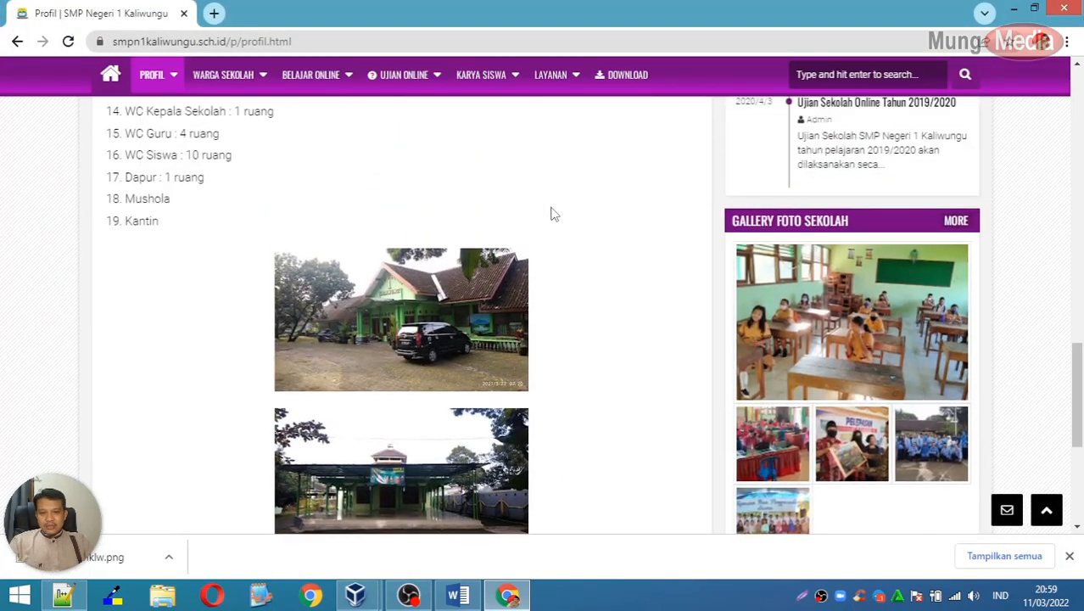
pyautogui.rightClick(395, 368)
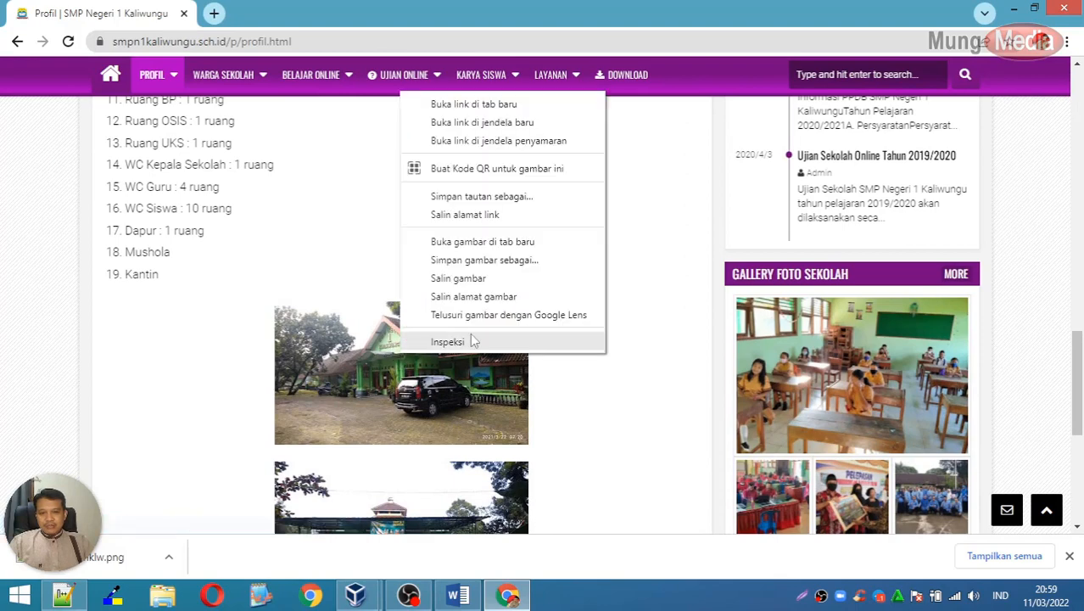
pyautogui.click(501, 273)
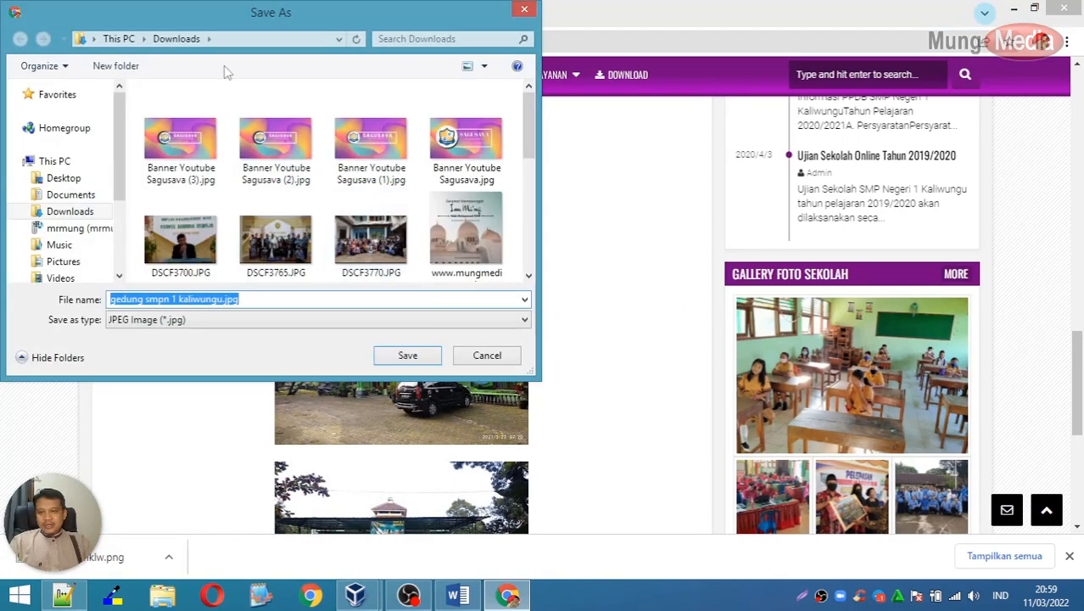
pyautogui.click(75, 179)
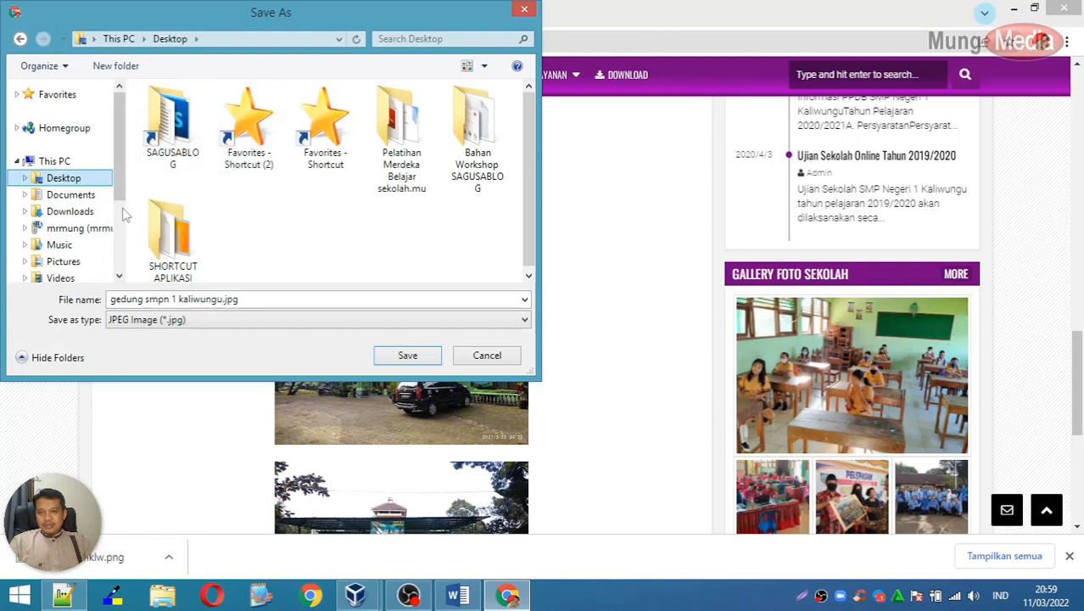
pyautogui.click(93, 216)
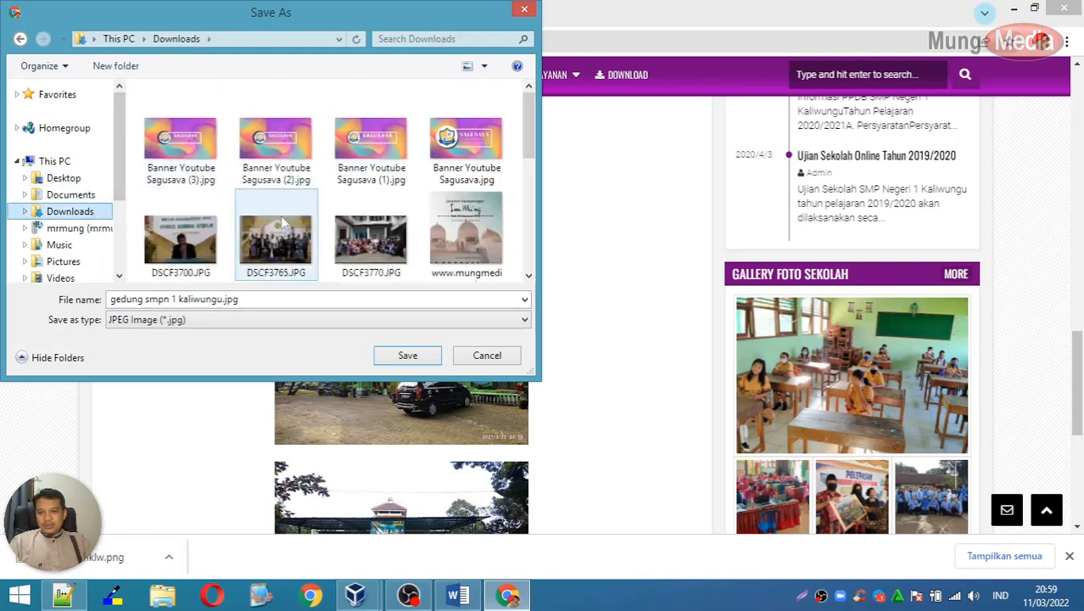
pyautogui.click(409, 355)
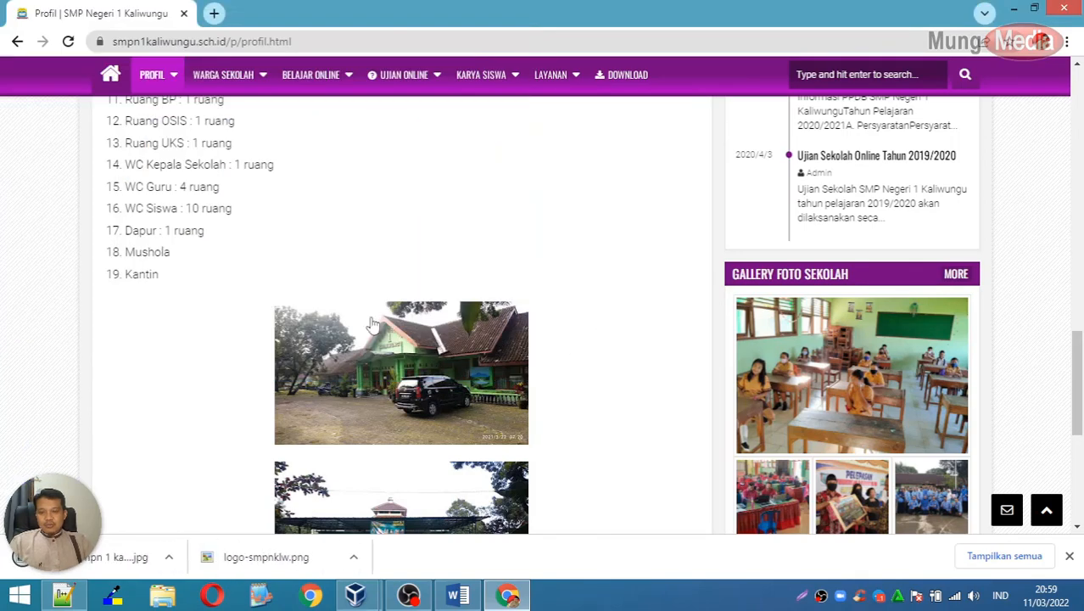
pyautogui.scroll(3, 536, 317)
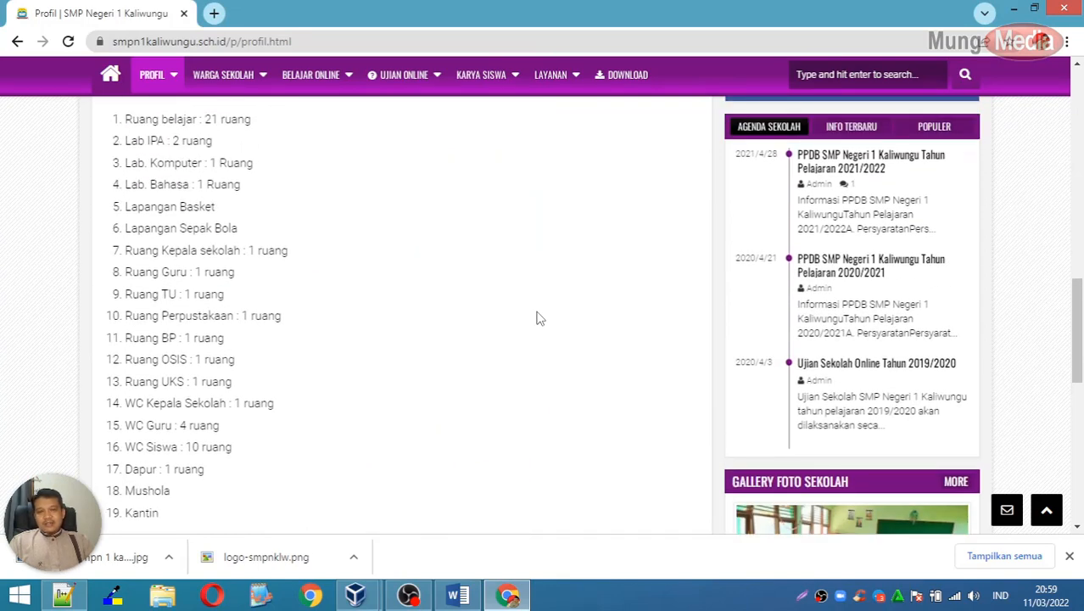
# Switch to Word 2013 and insert logo-smpnklw.png from Downloads between the vision statement and the "Indikator ketercapaian VISI:" heading
pyautogui.click(474, 599)
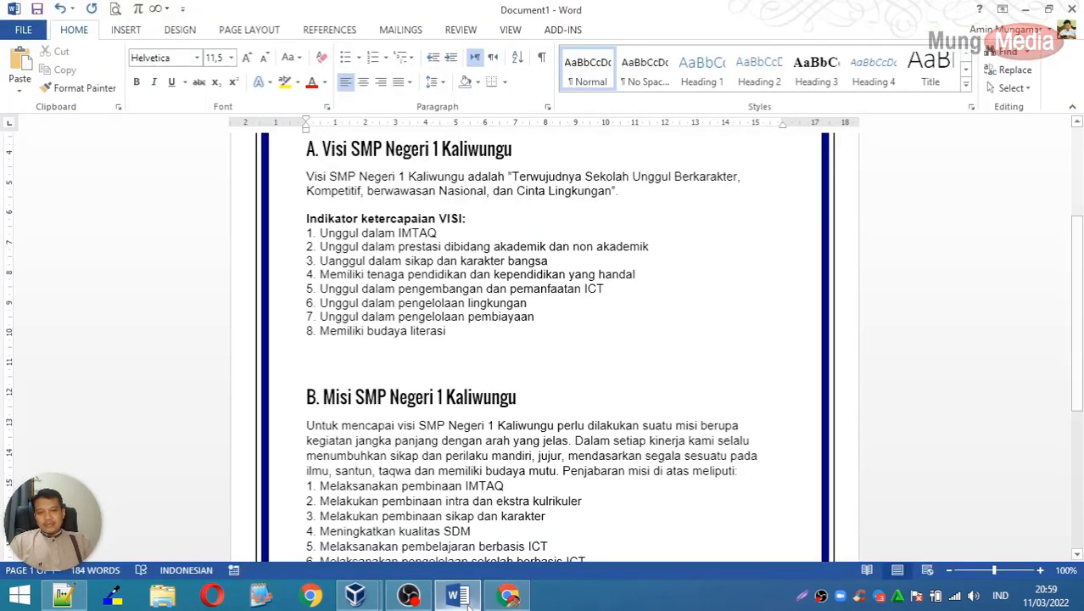
pyautogui.scroll(4, 579, 332)
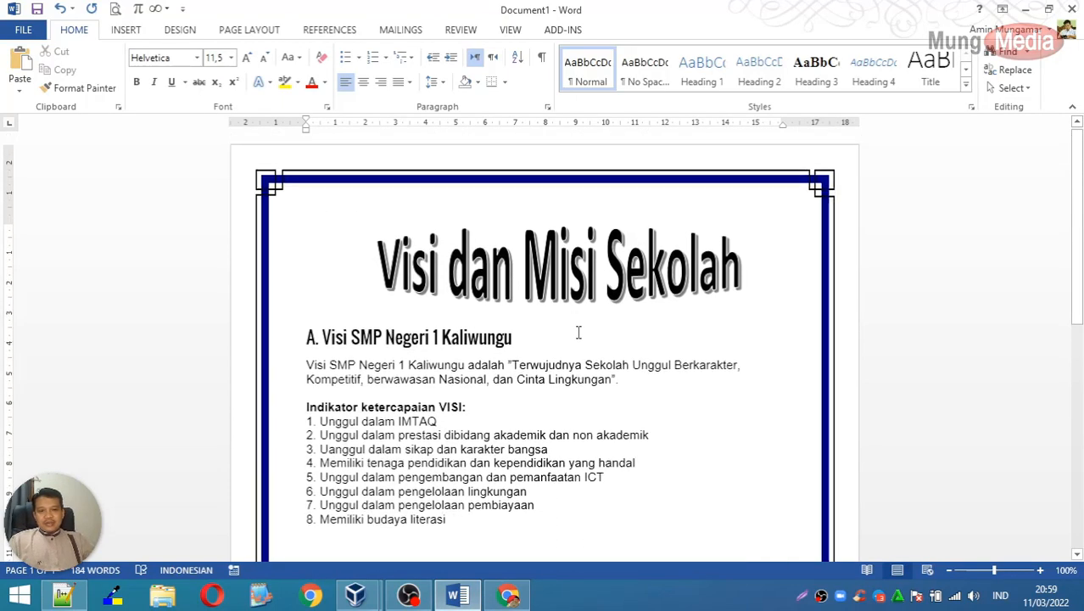
pyautogui.scroll(-10, 586, 339)
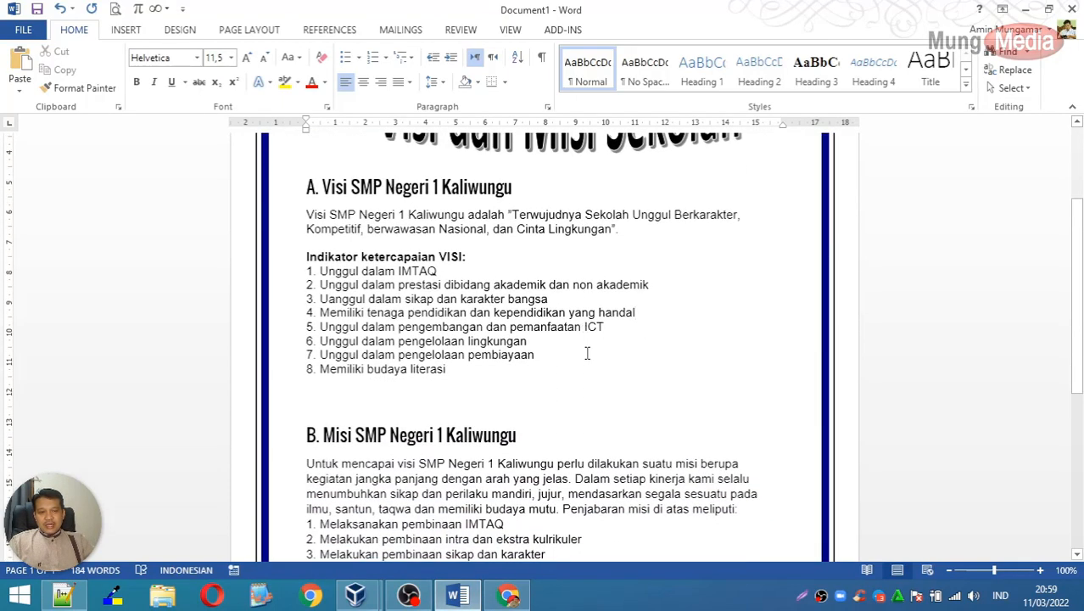
pyautogui.scroll(8, 591, 351)
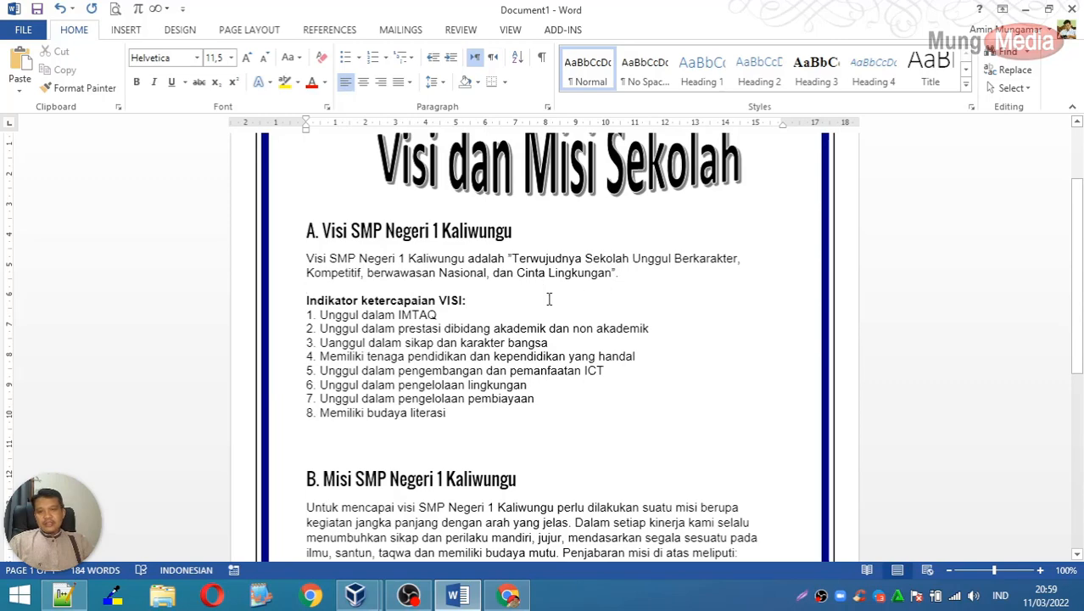
pyautogui.click(127, 30)
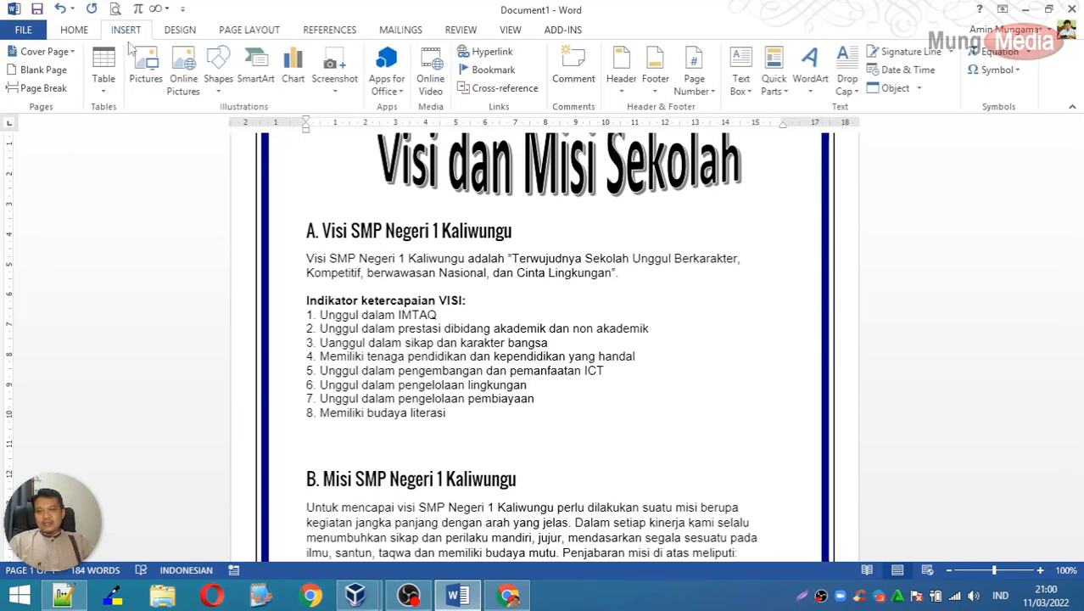
pyautogui.click(146, 75)
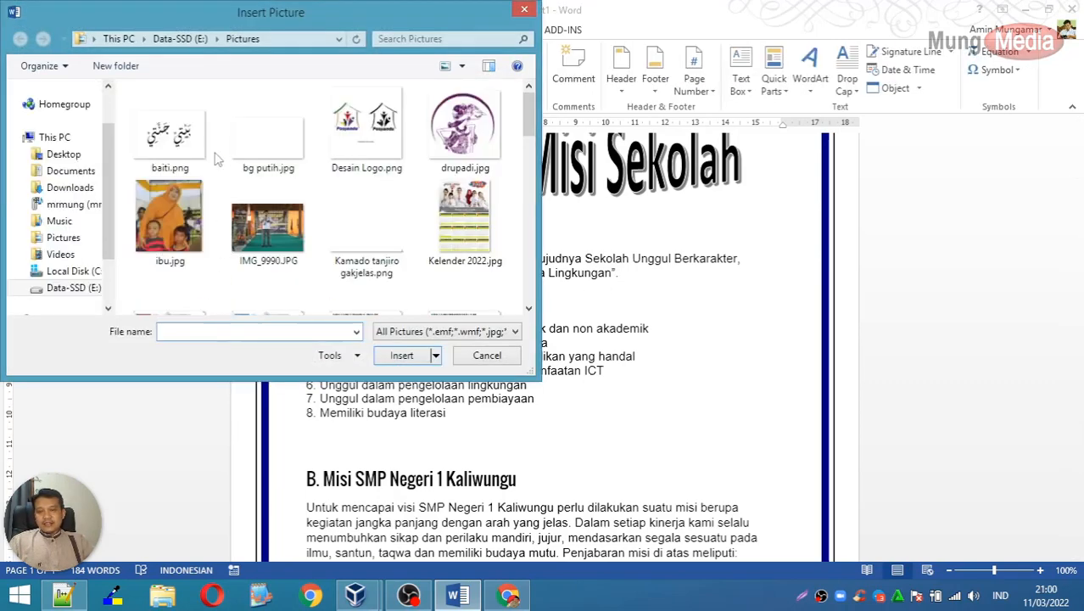
pyautogui.click(68, 188)
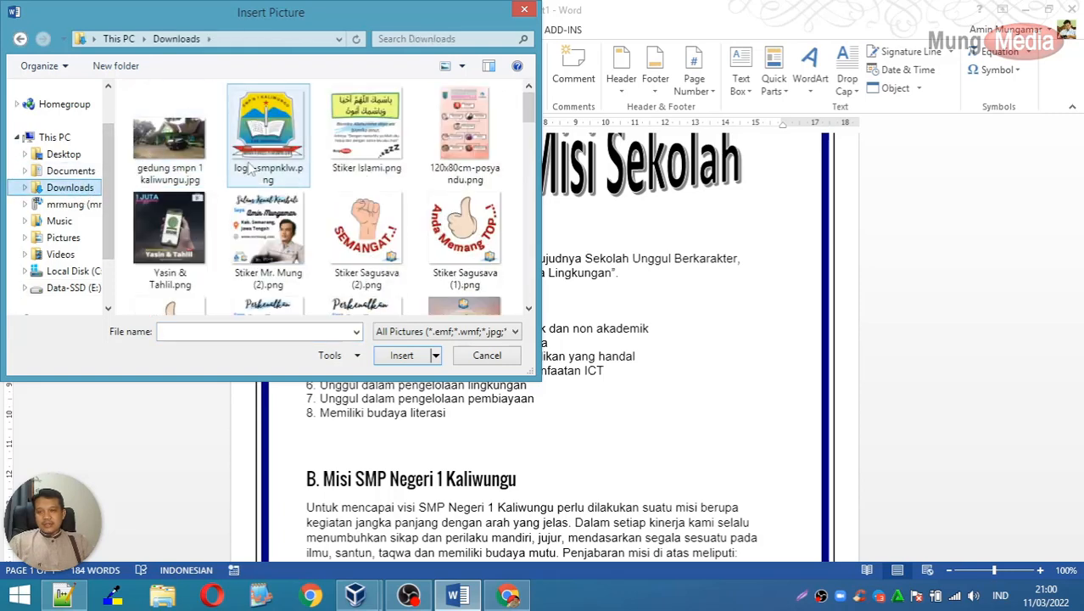
pyautogui.click(273, 141)
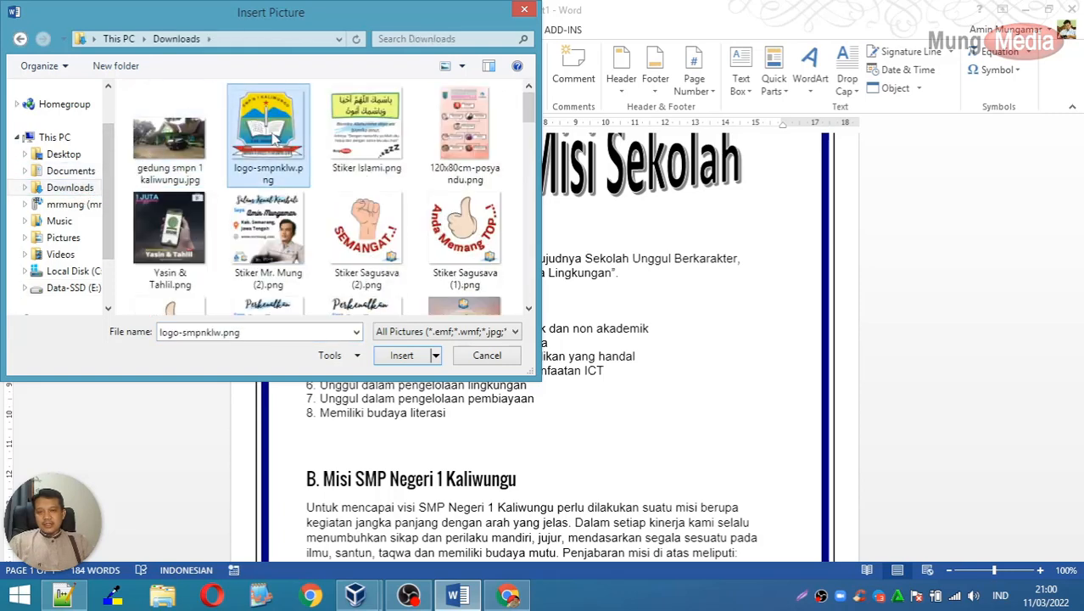
pyautogui.click(402, 355)
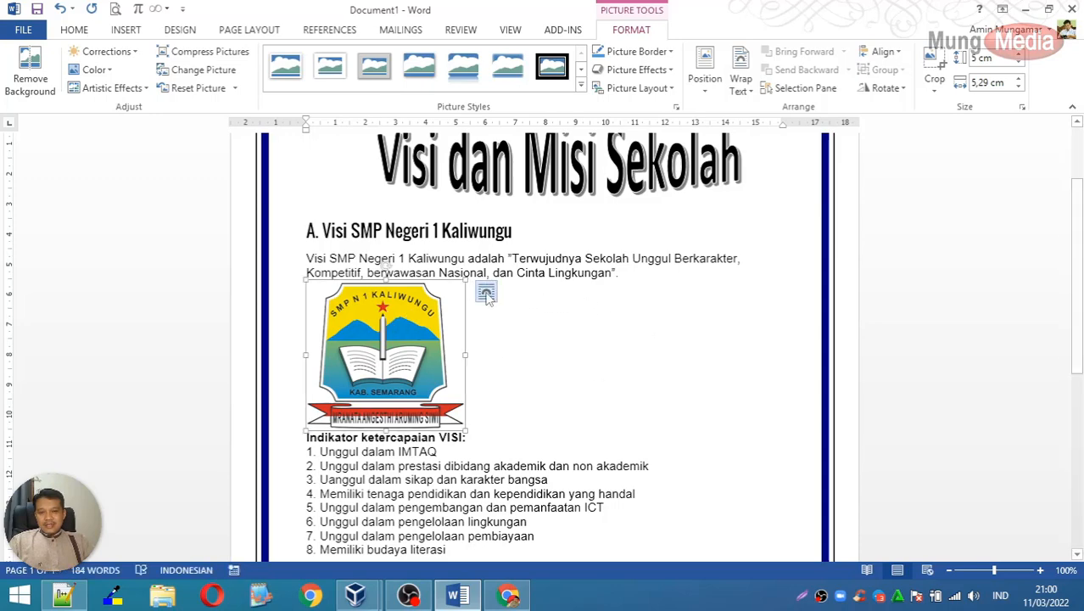
# Shrink the inserted school logo proportionally to about 3.73 cm high and 3.95 cm wide
pyautogui.moveTo(459, 285); pyautogui.dragTo(497, 344)
pyautogui.click(431, 332)
pyautogui.click(381, 335)
pyautogui.click(522, 340)
pyautogui.click(365, 318)
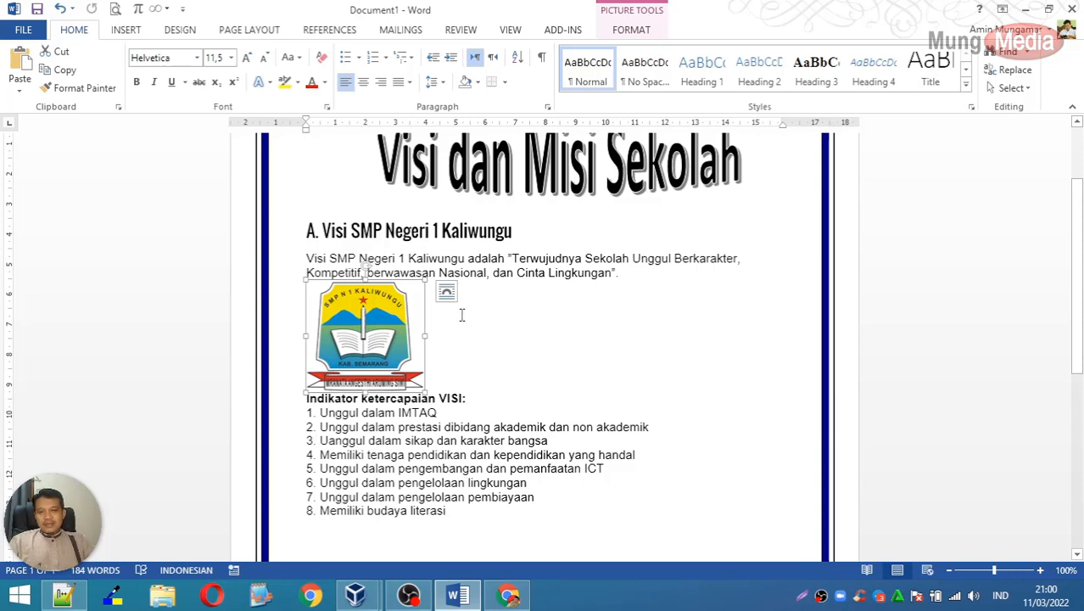
# Set the logo's text wrapping to Square and move it to the right of the vision indicator list
pyautogui.doubleClick(384, 317)
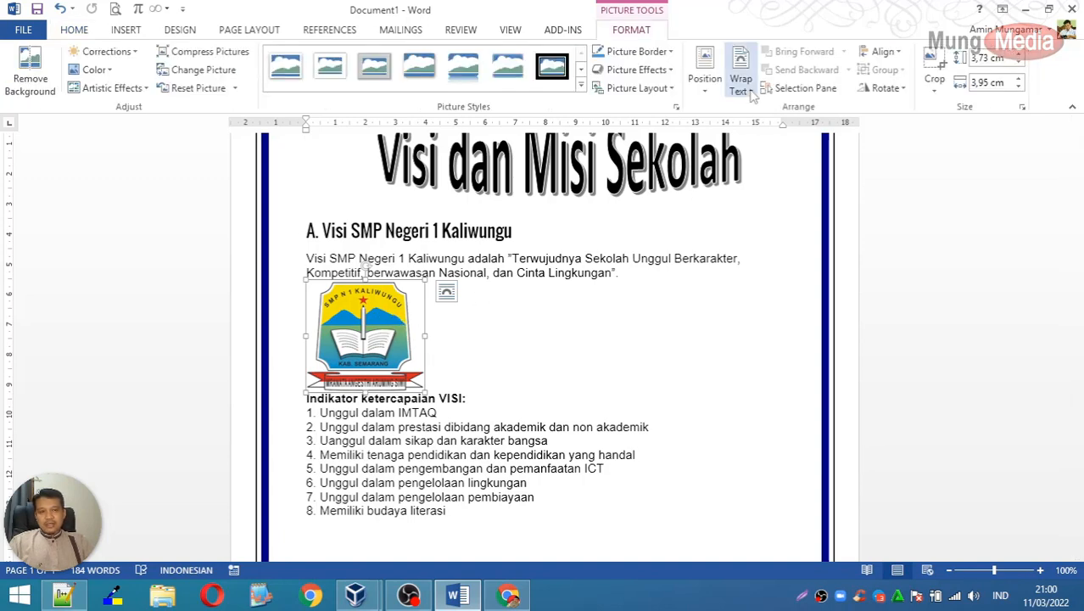
pyautogui.click(740, 88)
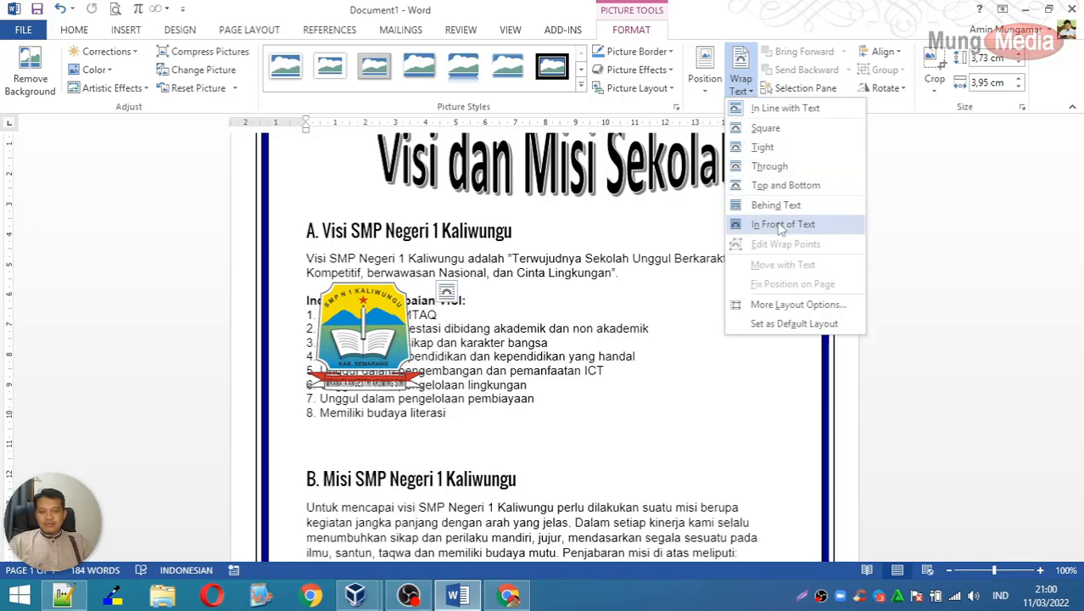
pyautogui.click(766, 128)
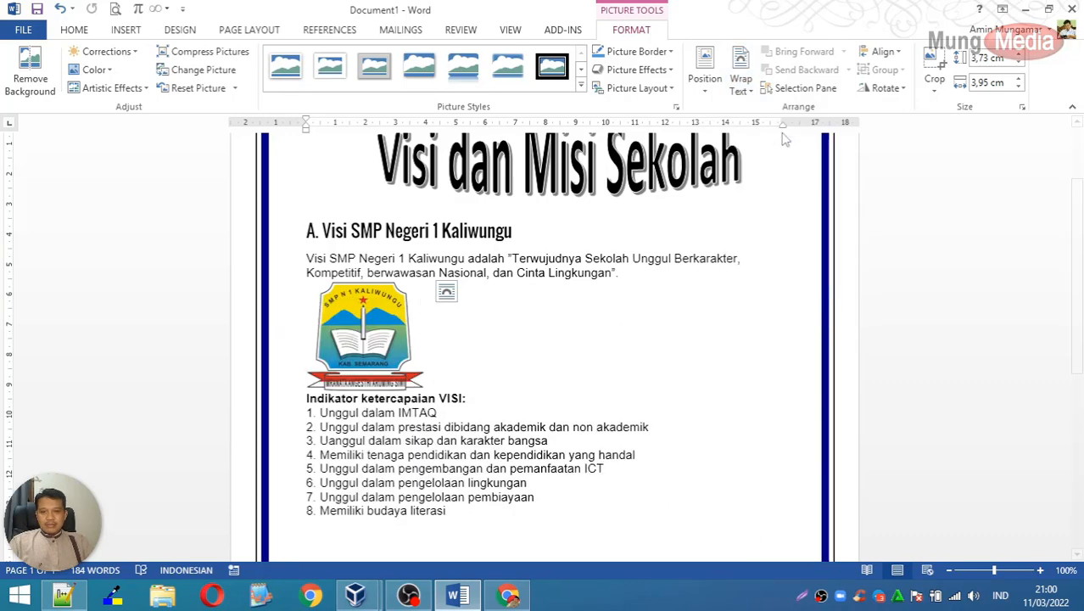
pyautogui.moveTo(380, 311); pyautogui.dragTo(717, 364)
pyautogui.click(715, 456)
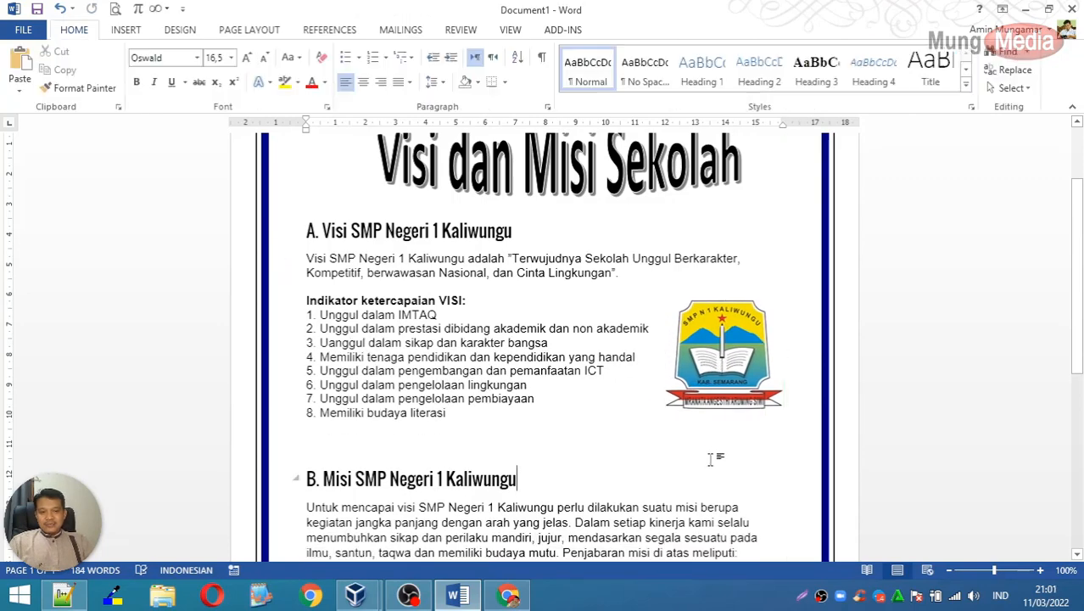
# Preview the available picture styles on the logo and leave the gallery without applying one
pyautogui.click(726, 356)
pyautogui.click(547, 363)
pyautogui.click(716, 345)
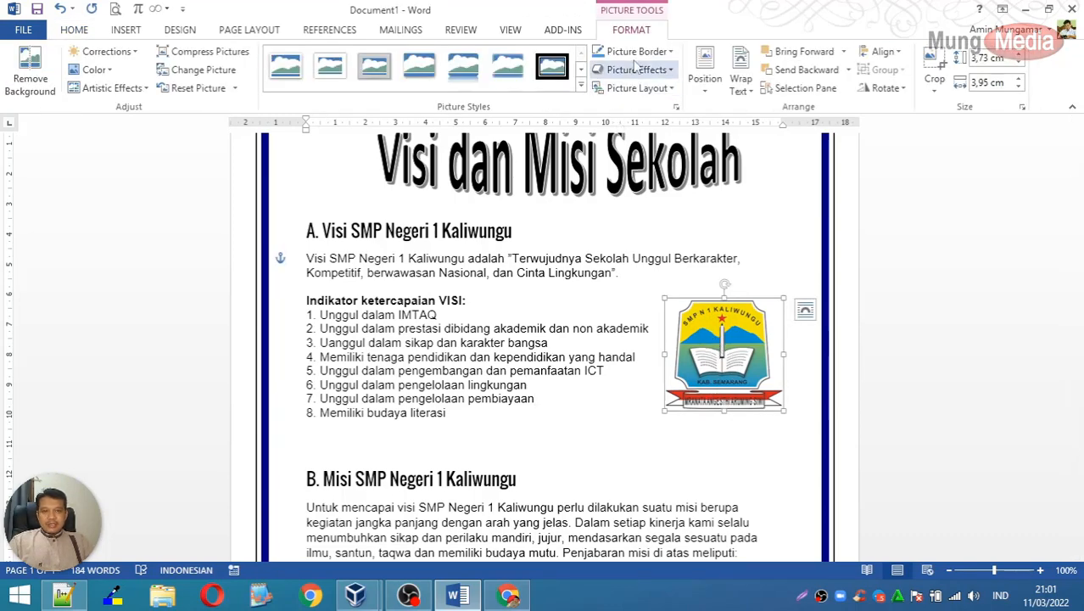
pyautogui.click(582, 84)
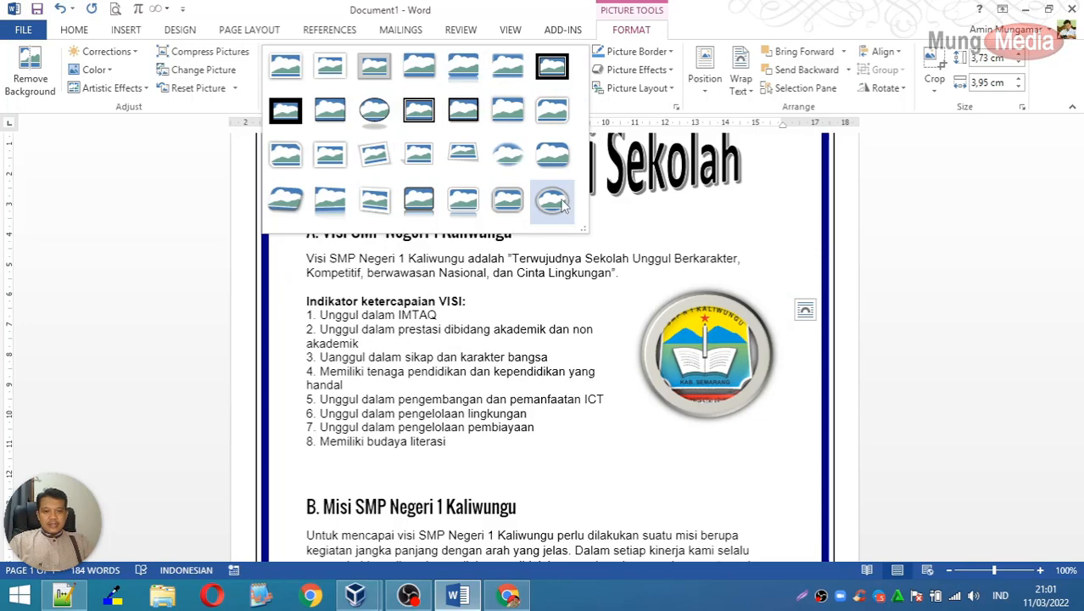
pyautogui.click(633, 278)
pyautogui.click(633, 324)
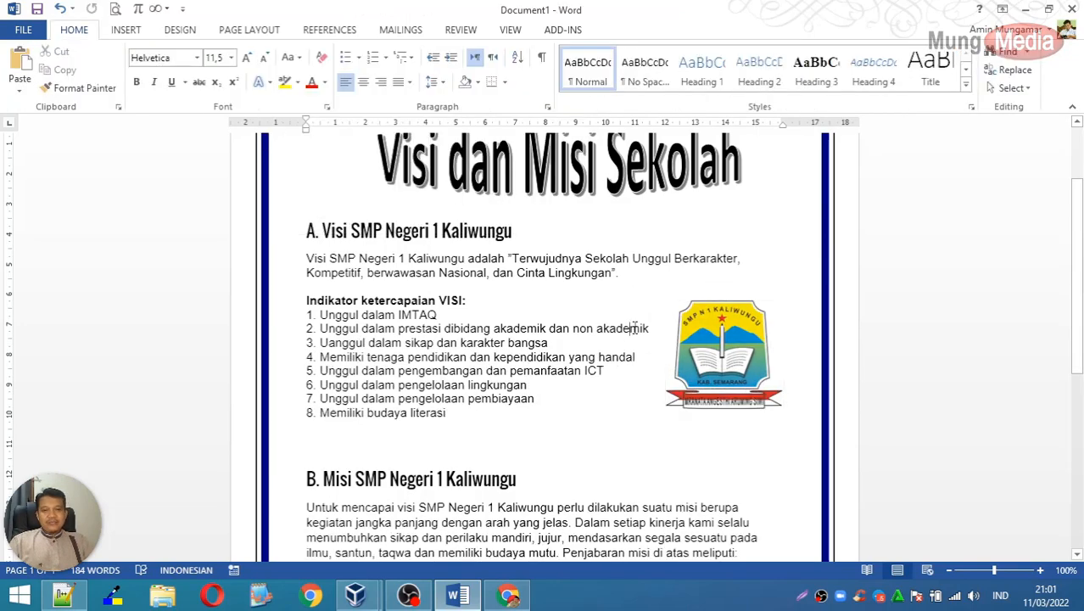
pyautogui.scroll(-5, 633, 328)
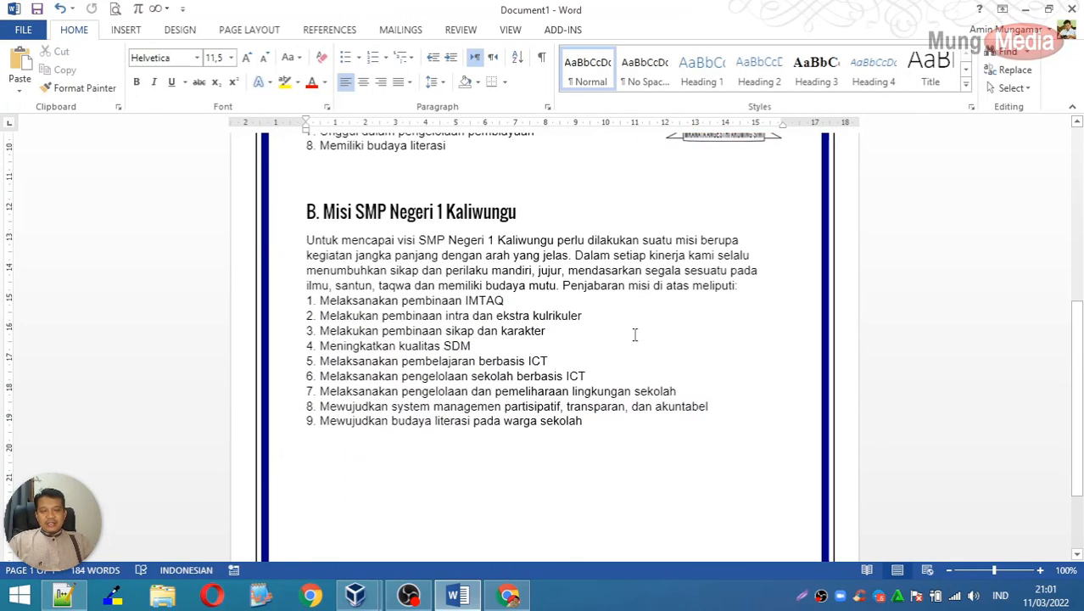
# Insert gedung smpn 1 kaliwungu.jpg from Downloads on a new line below the last item of the mission list
pyautogui.scroll(-2, 635, 335)
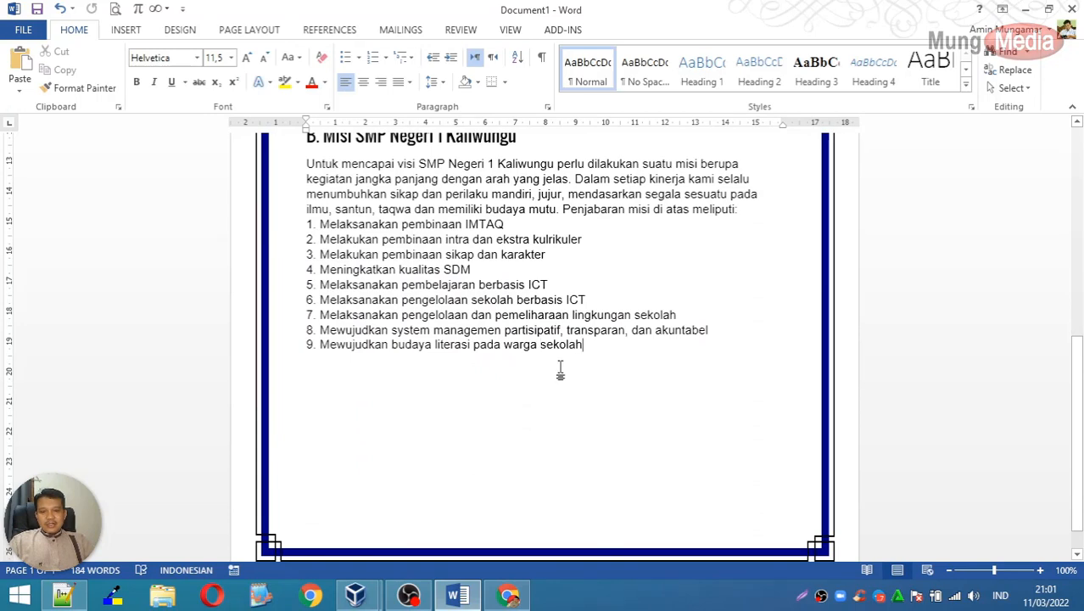
pyautogui.press('Return')
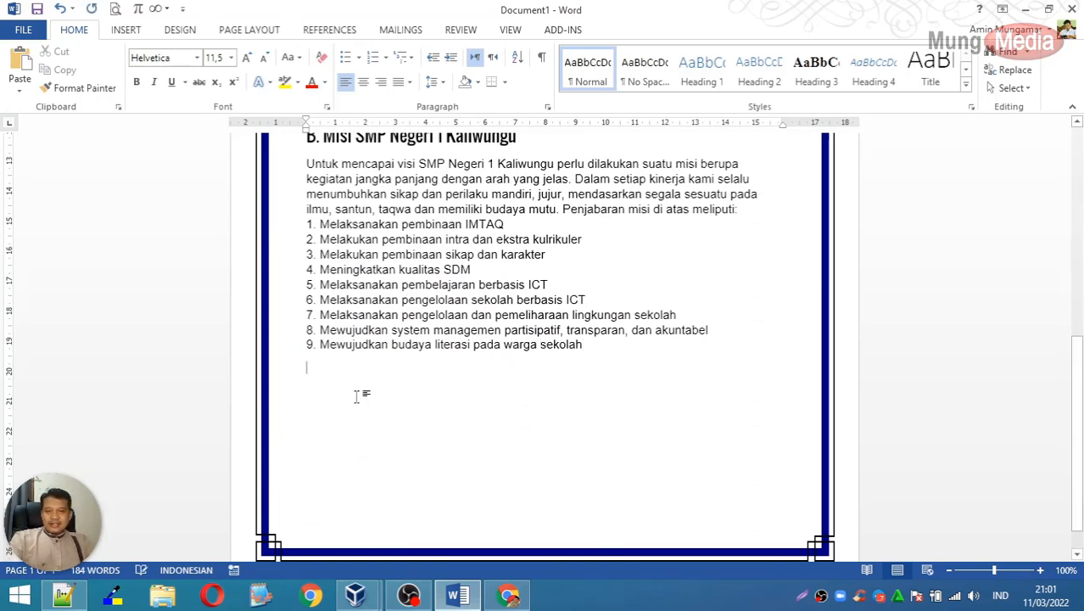
pyautogui.click(131, 31)
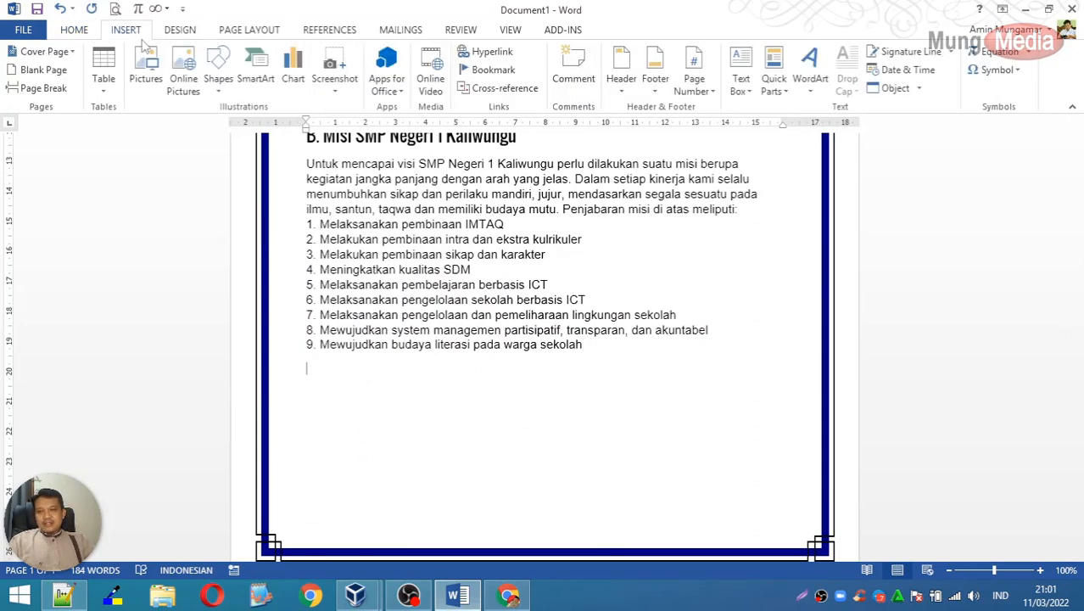
pyautogui.click(146, 70)
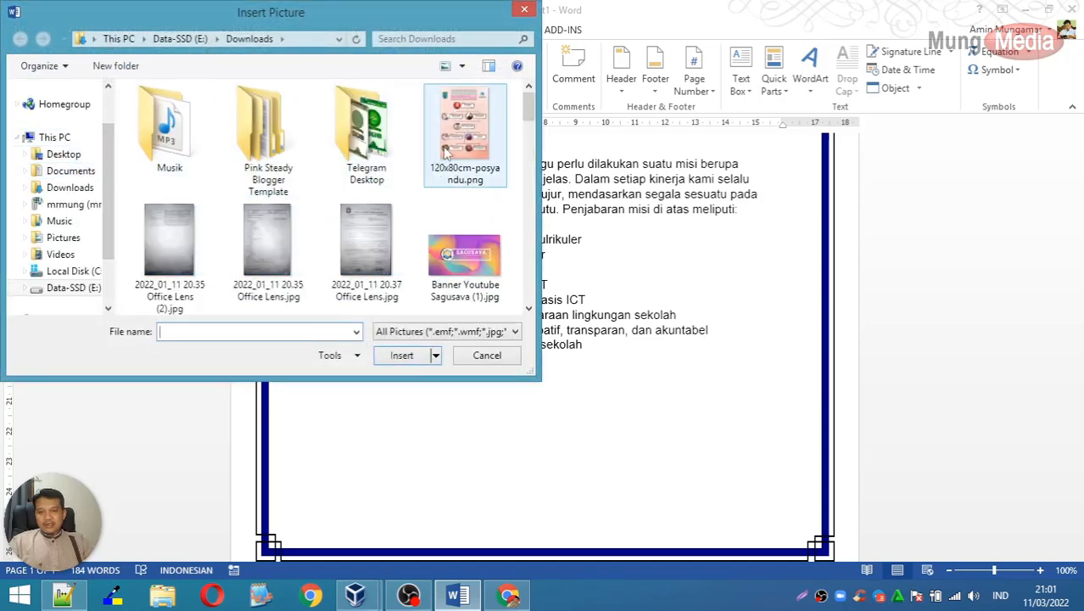
pyautogui.moveTo(529, 116); pyautogui.dragTo(544, 175)
pyautogui.click(268, 208)
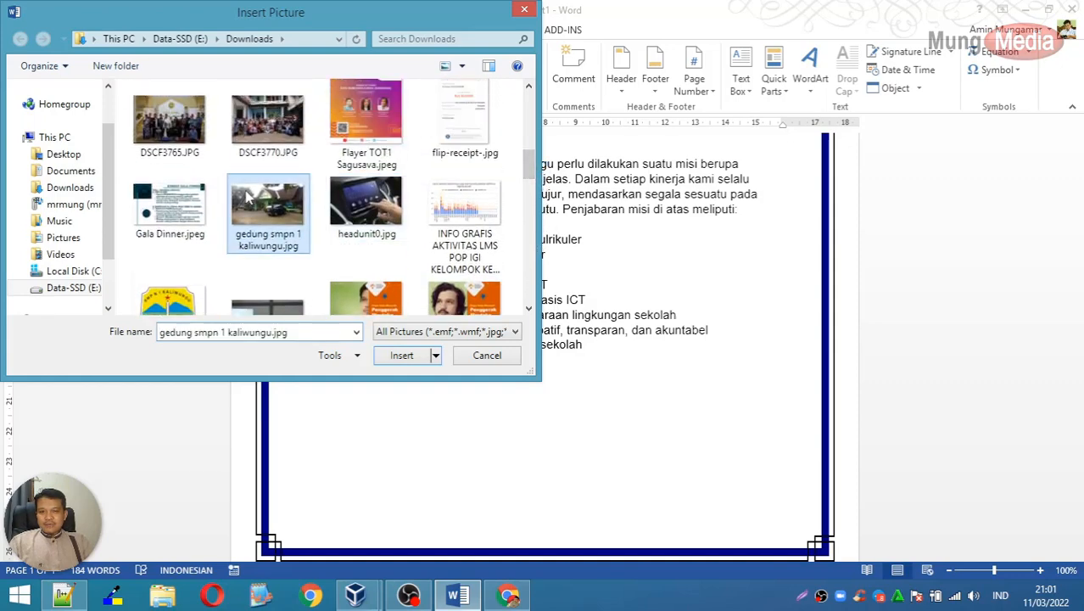
pyautogui.click(401, 355)
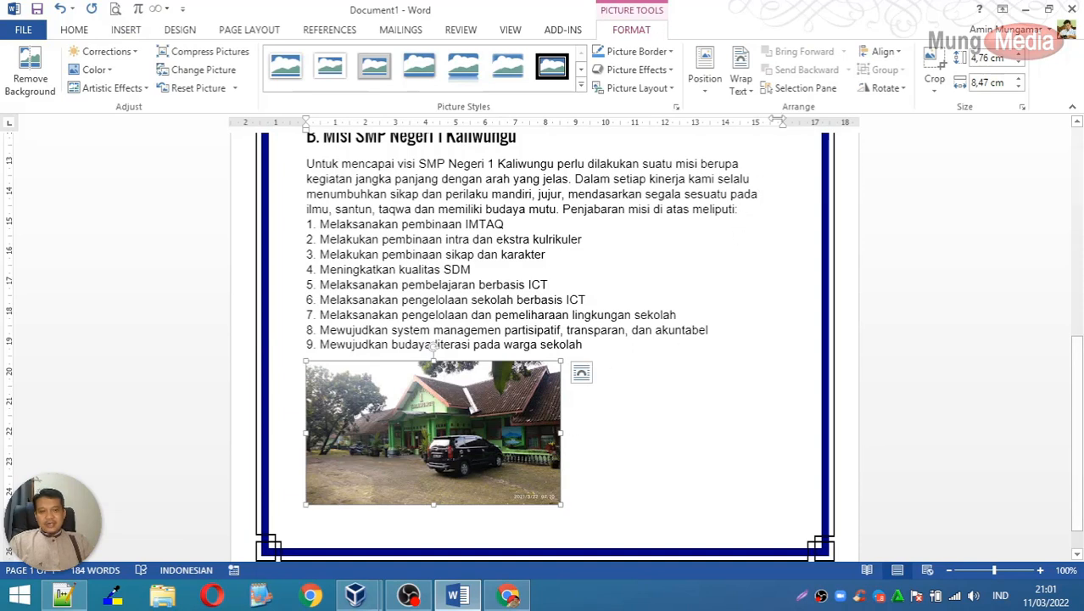
# Set the building photo's text wrapping to In Front of Text and center it horizontally below the mission list
pyautogui.click(741, 83)
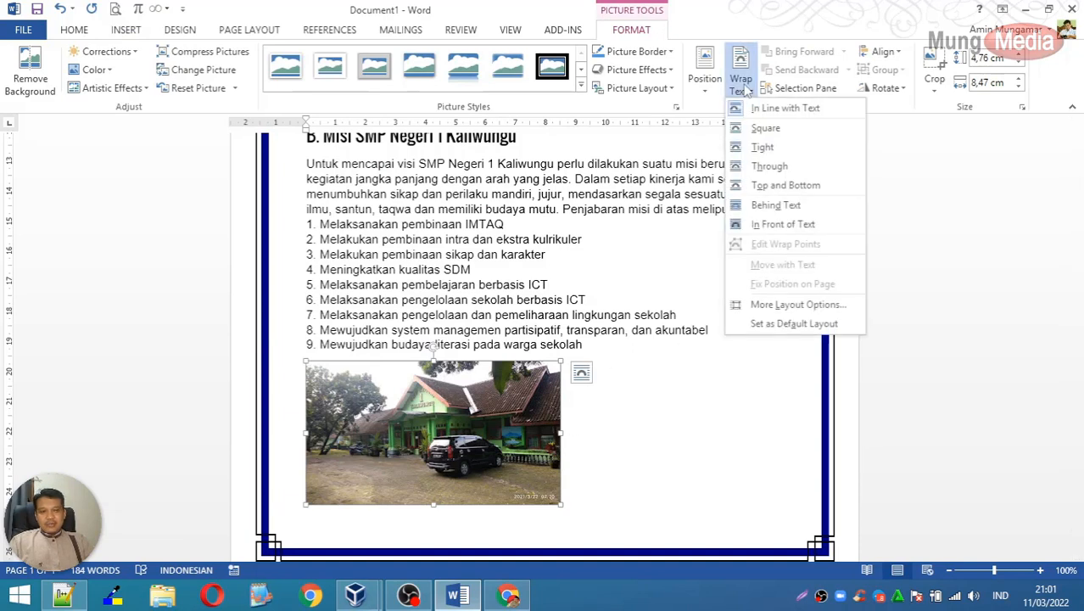
pyautogui.click(776, 224)
pyautogui.moveTo(544, 386); pyautogui.dragTo(601, 406)
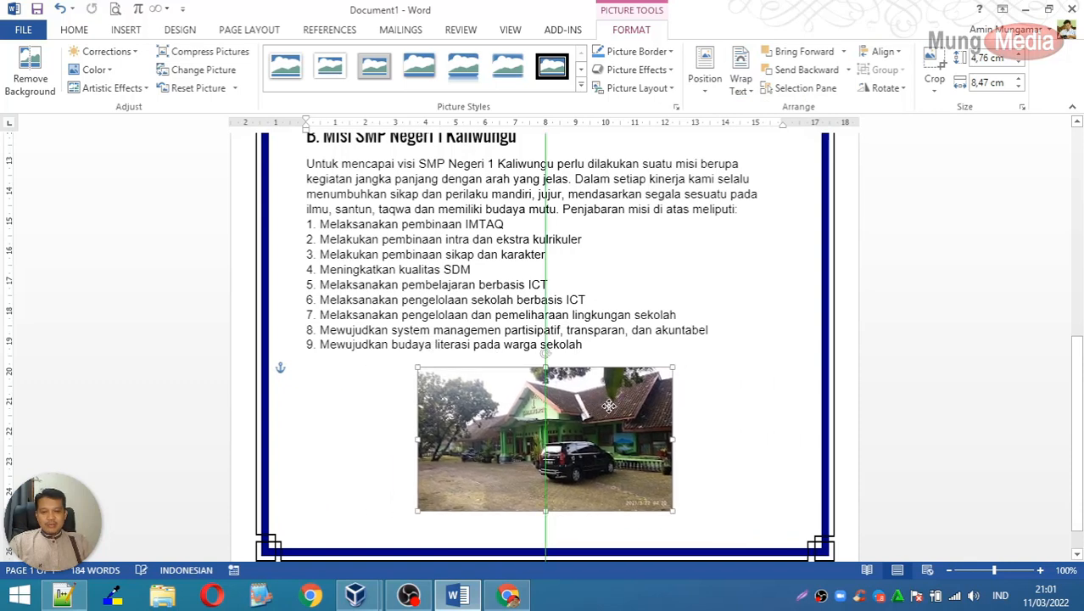